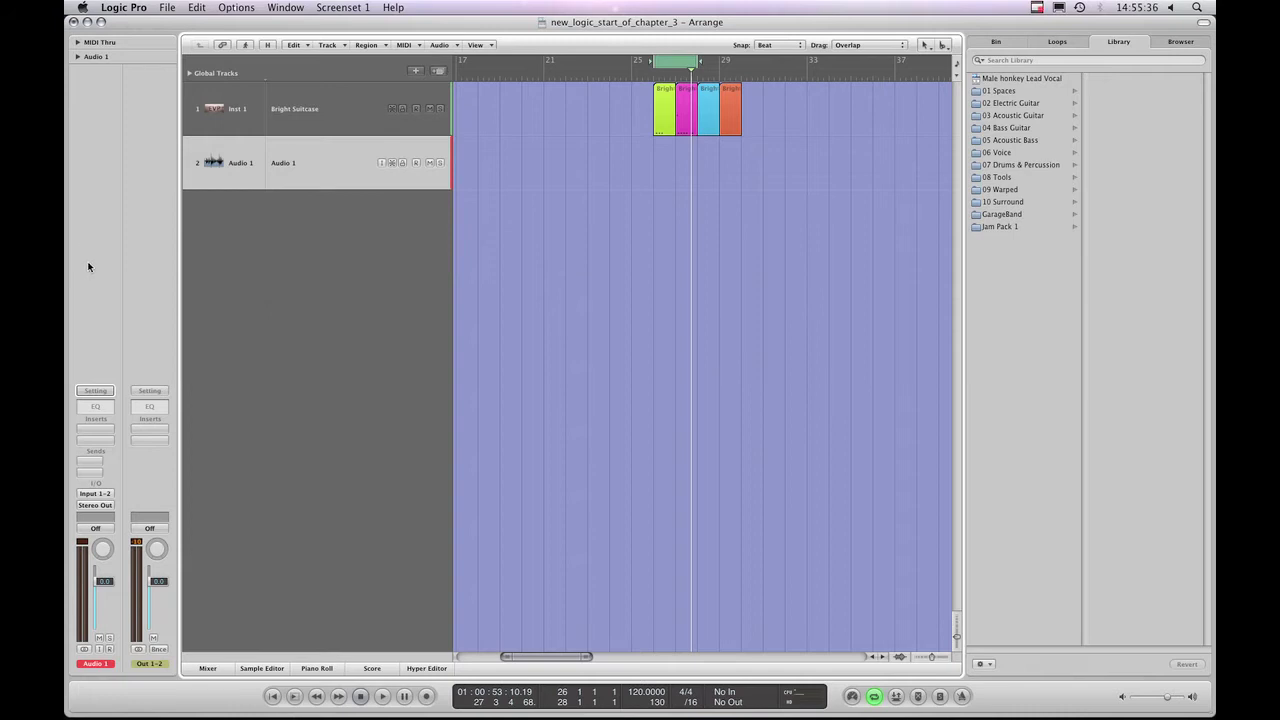
# Toggle the Inspector and the Library area off and back on.
pyautogui.click(1118, 43)
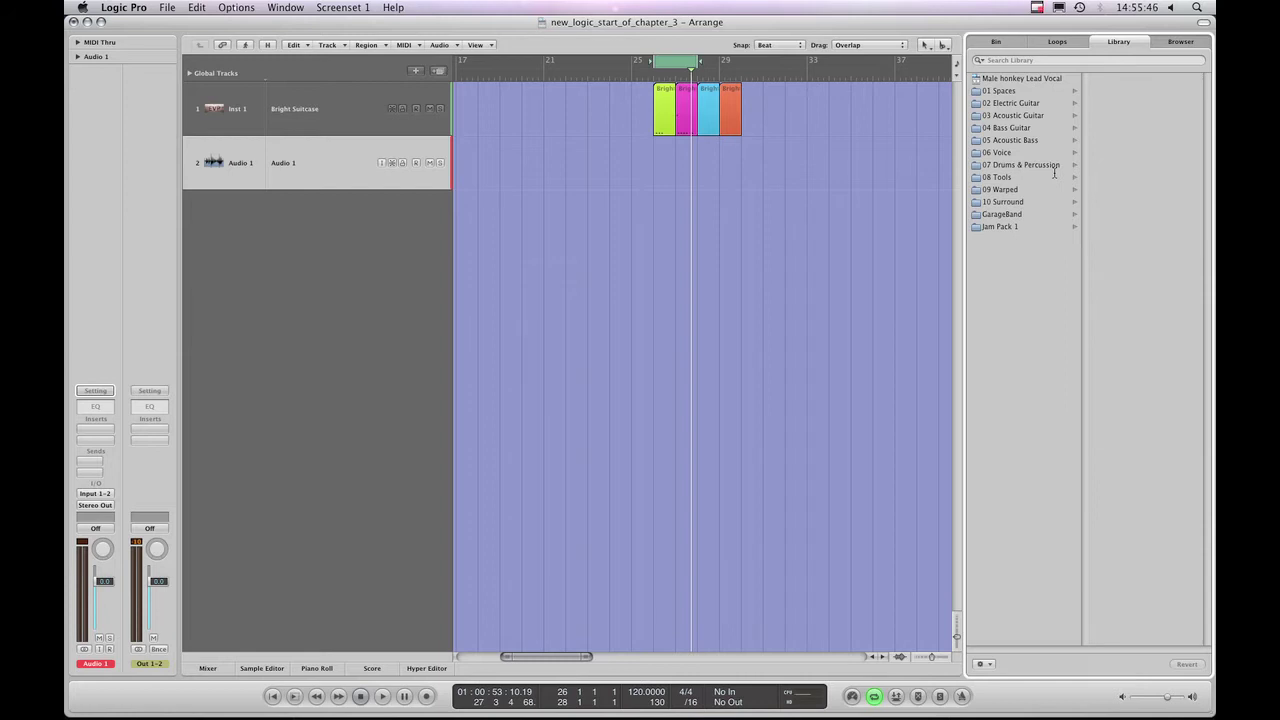
pyautogui.press('i')
pyautogui.press('i')
pyautogui.press('i')
pyautogui.press('i')
pyautogui.press('y')
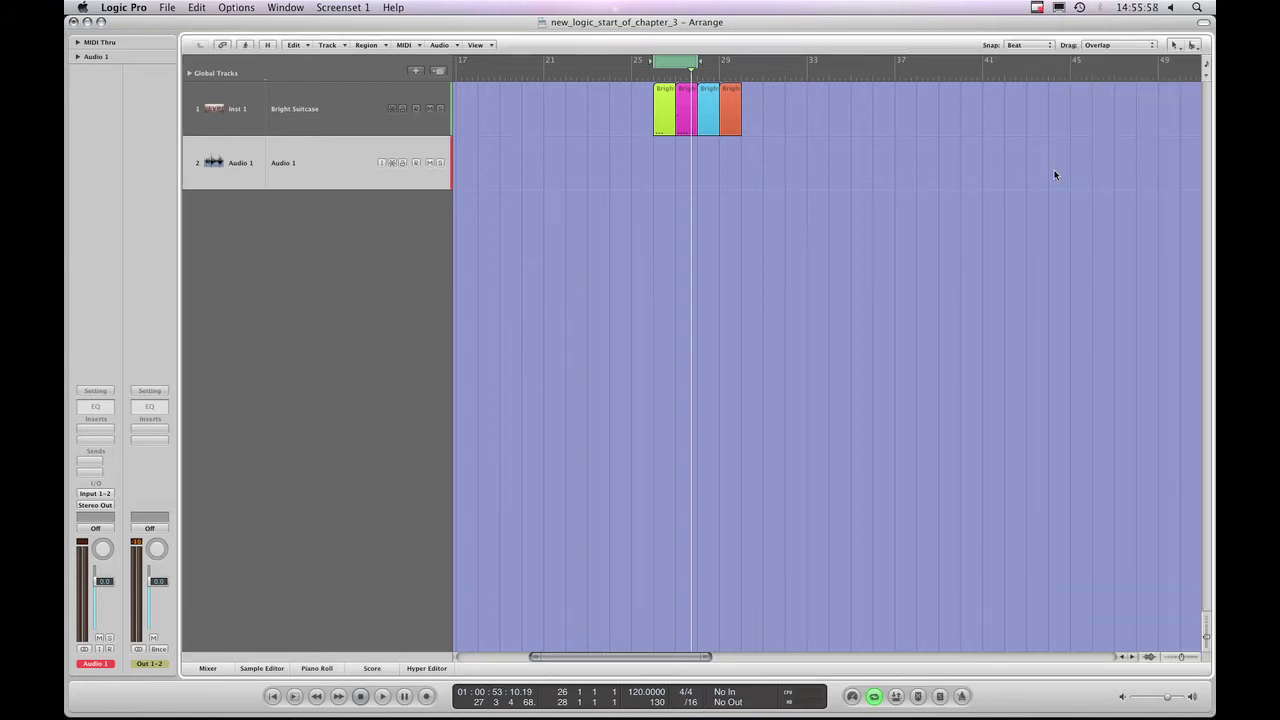
pyautogui.press('y')
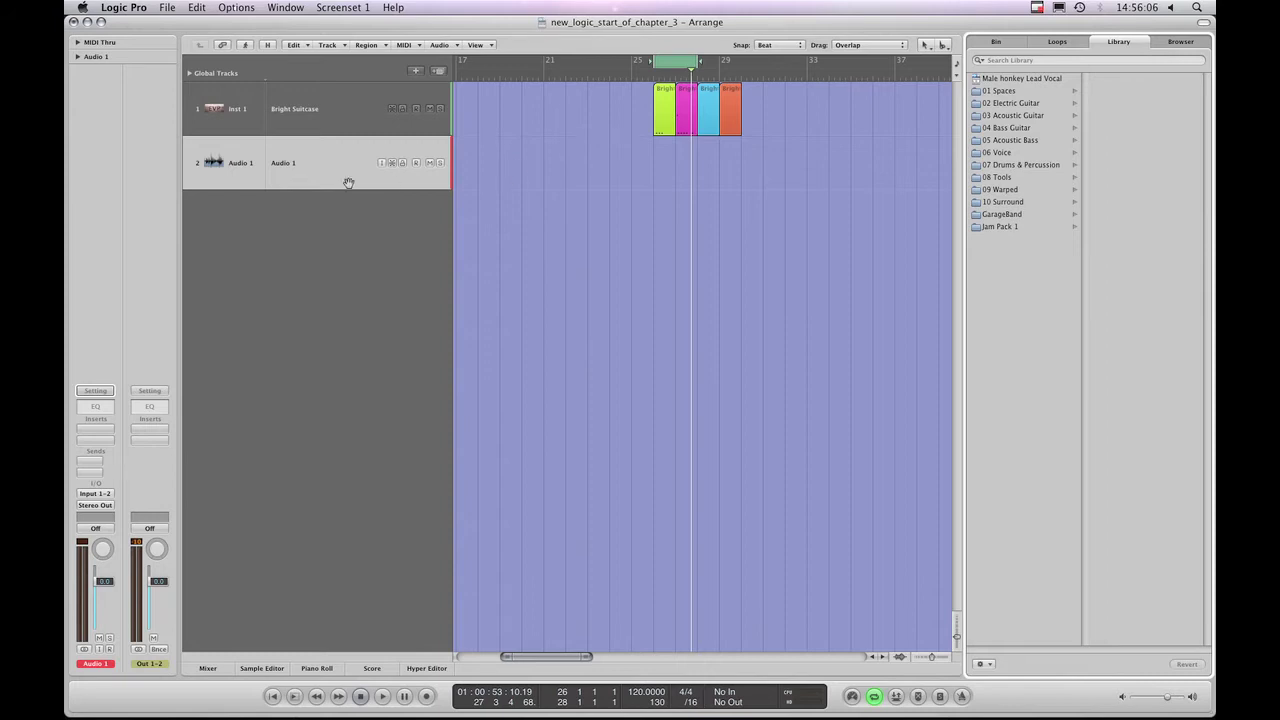
# Alternate between the Bright Suitcase and Audio 1 tracks to compare their Library presets, and examine the instrument's channel strip setting slot.
pyautogui.click(302, 108)
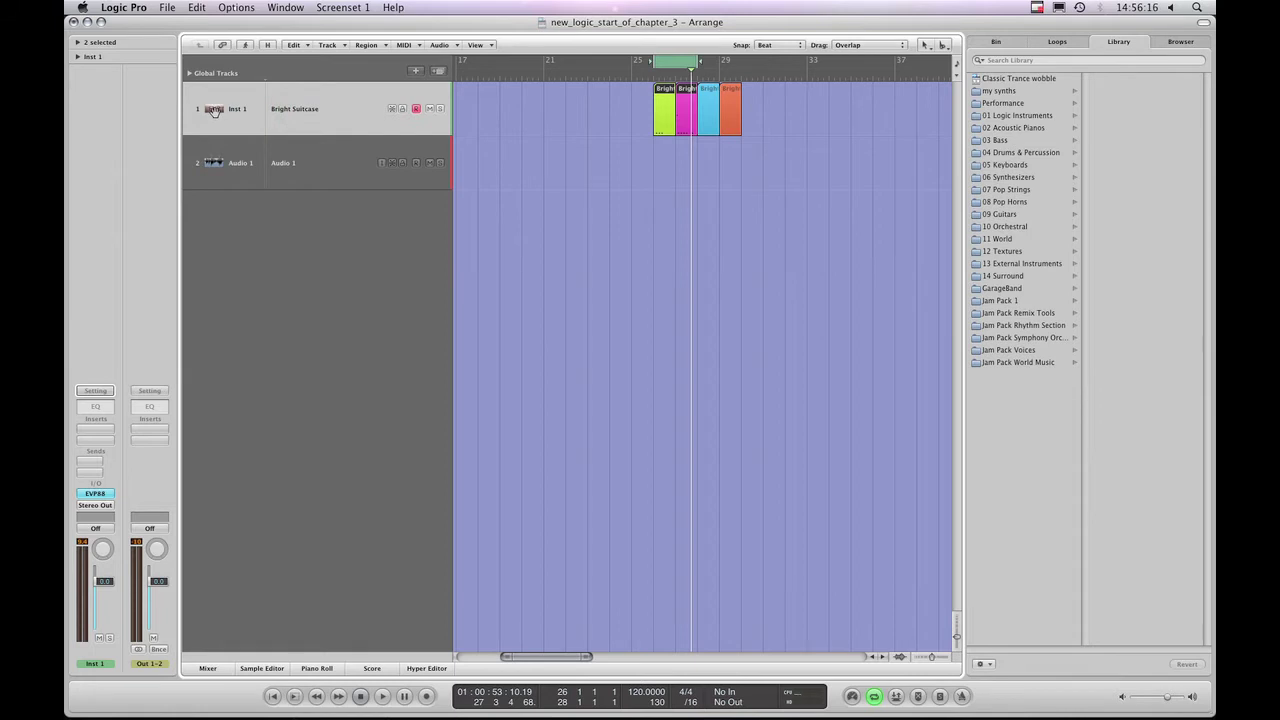
pyautogui.click(309, 173)
pyautogui.click(314, 109)
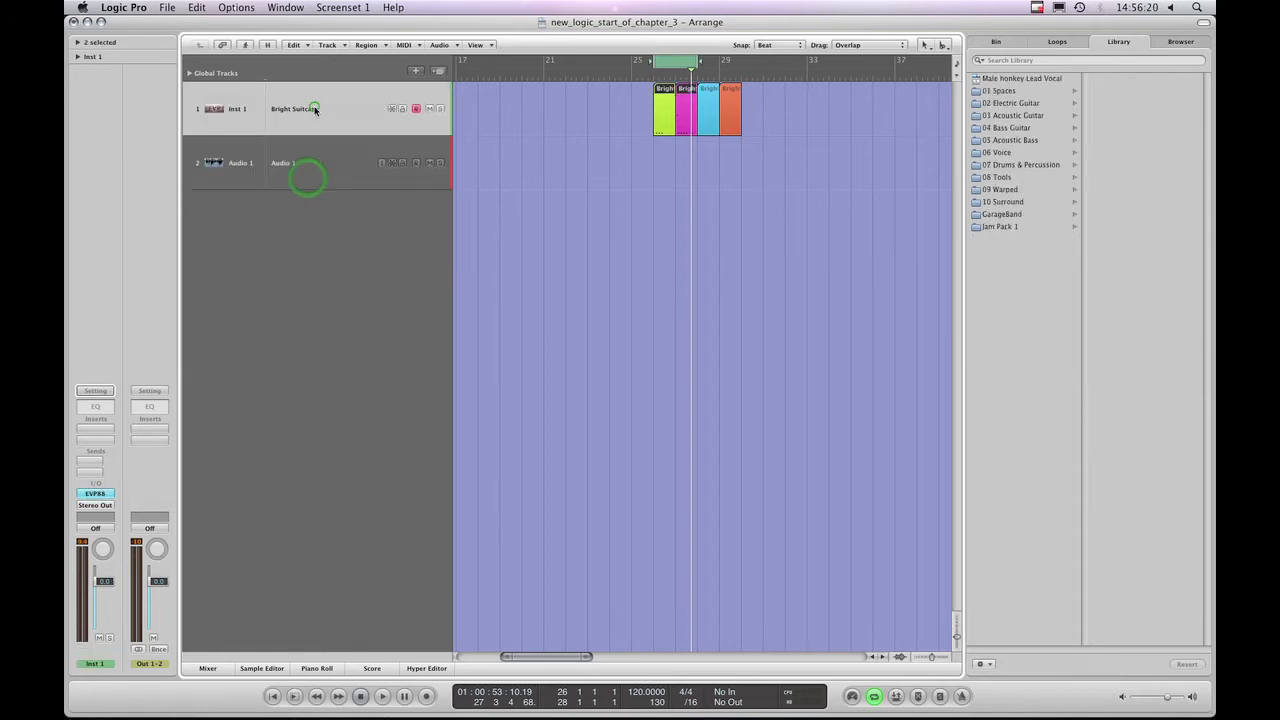
pyautogui.click(312, 186)
pyautogui.click(320, 112)
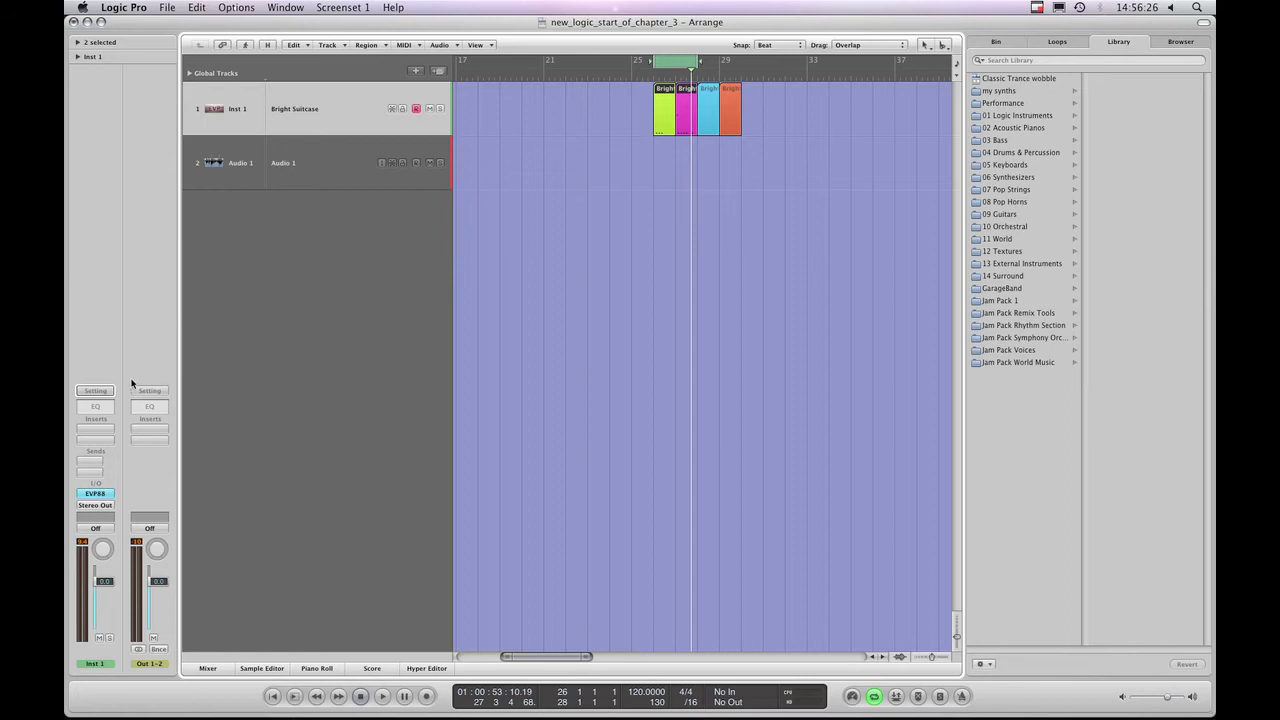
pyautogui.click(91, 334)
pyautogui.click(97, 396)
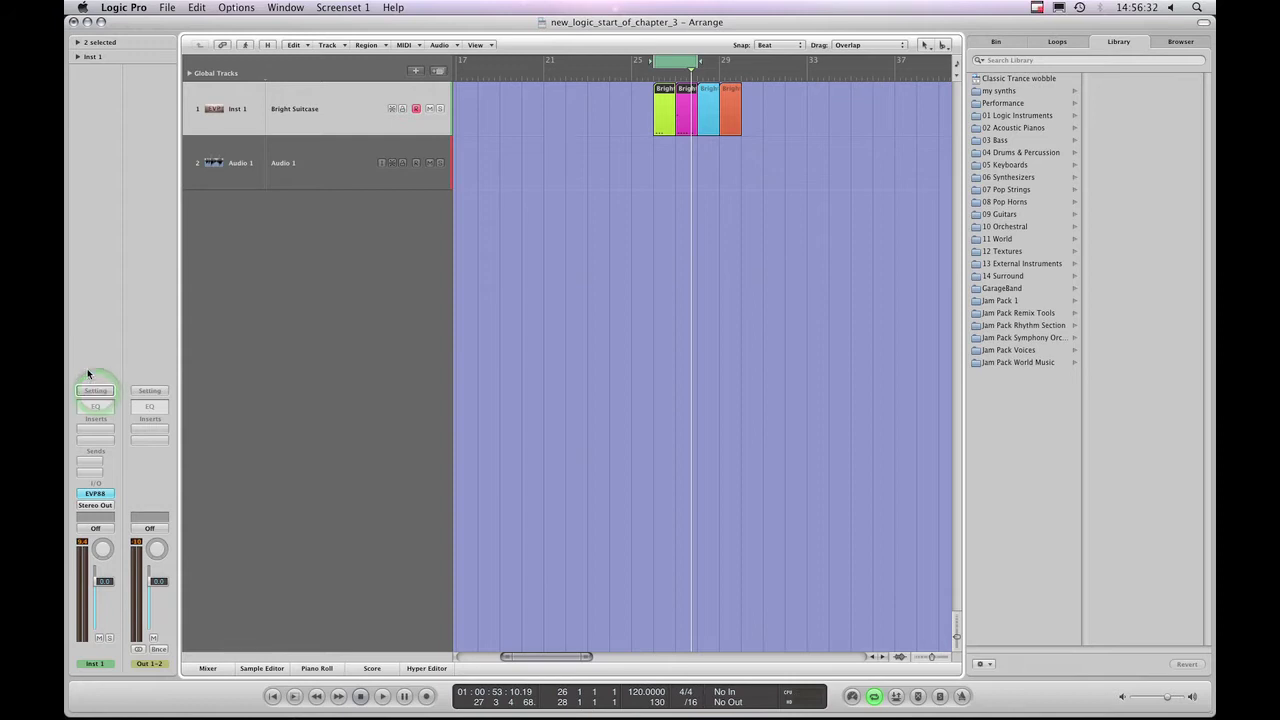
pyautogui.click(97, 392)
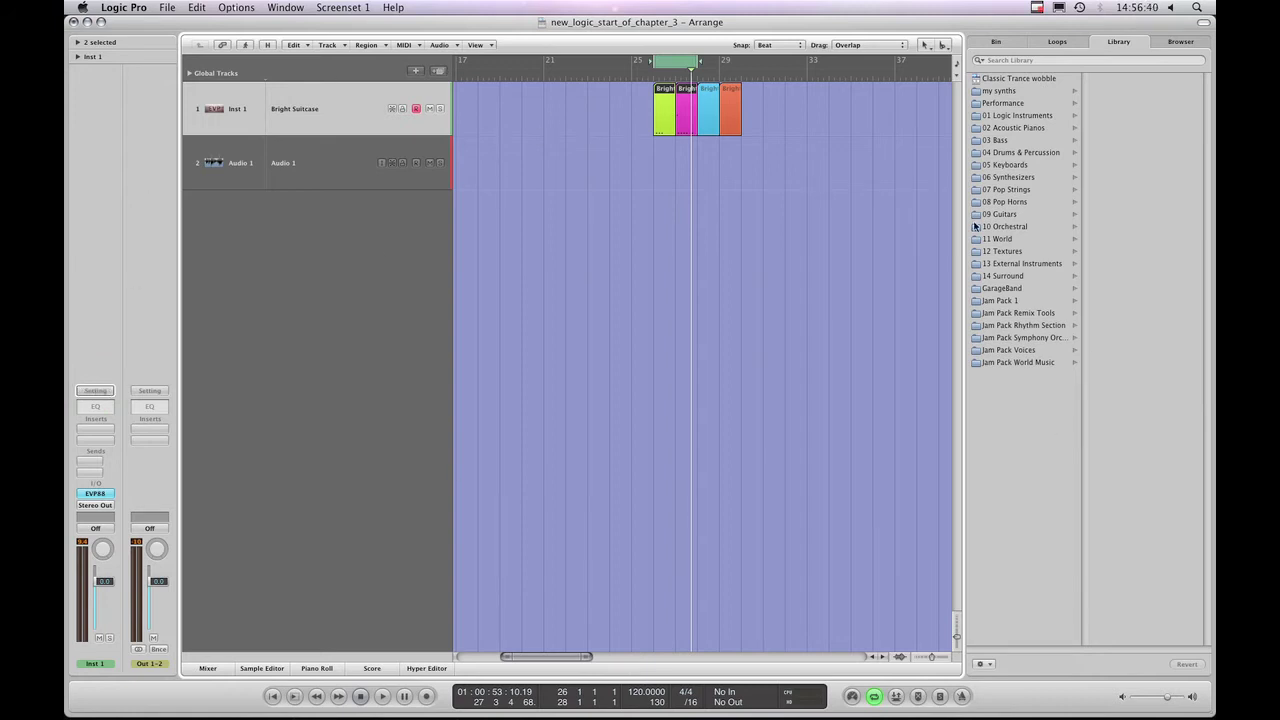
# Select the Audio 1 and Bright Suitcase tracks in turn to examine how the Inspector channel strip and Library follow the selection.
pyautogui.click(315, 155)
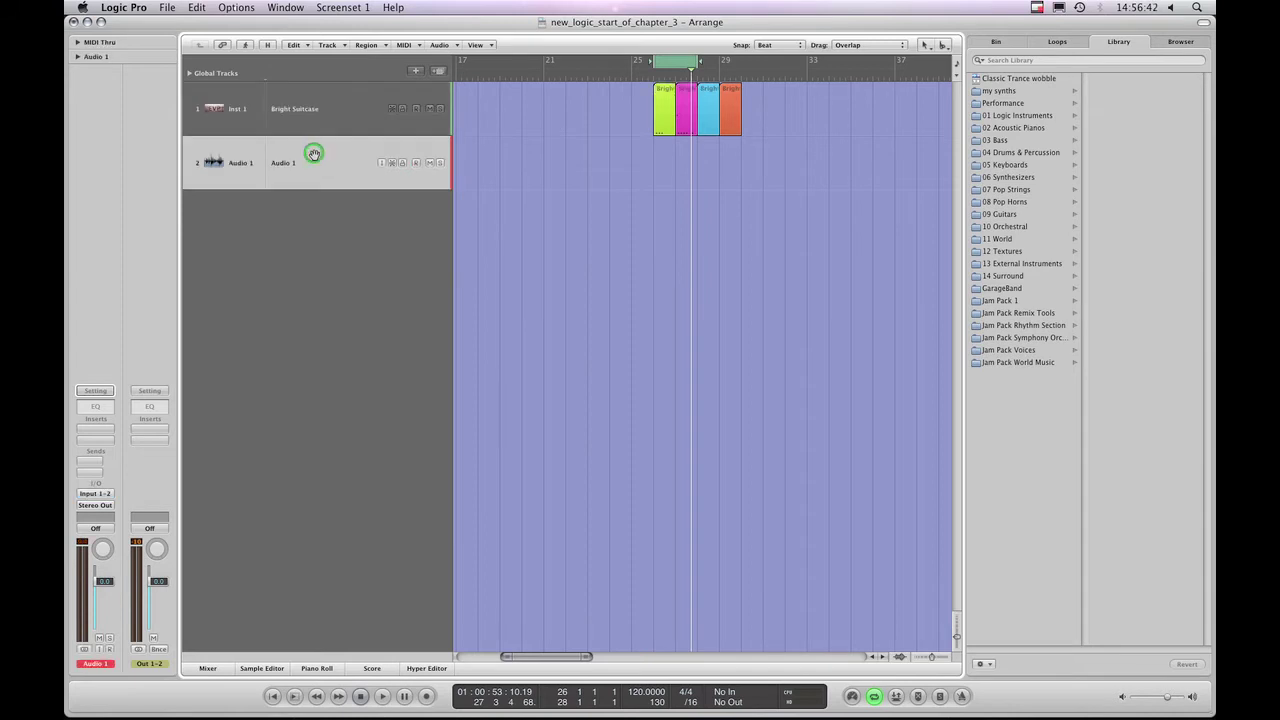
pyautogui.keyDown('shift'); pyautogui.click(313, 128); pyautogui.keyUp('shift')
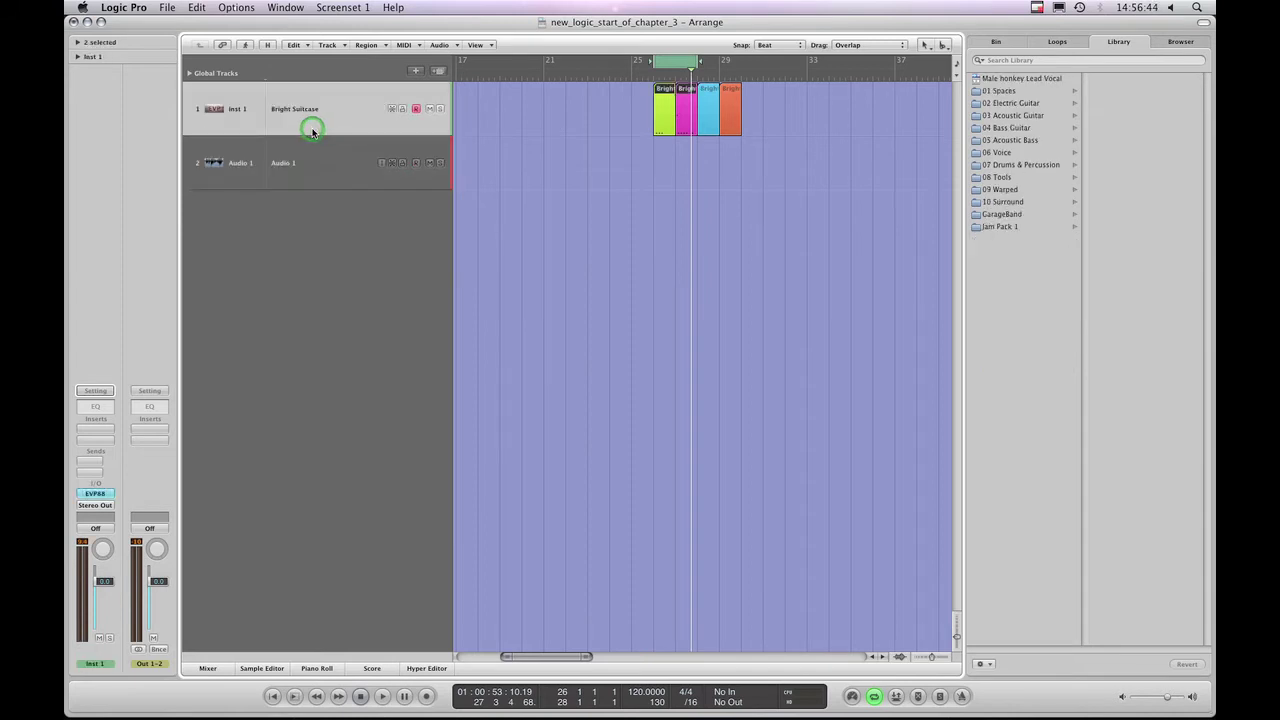
pyautogui.click(314, 150)
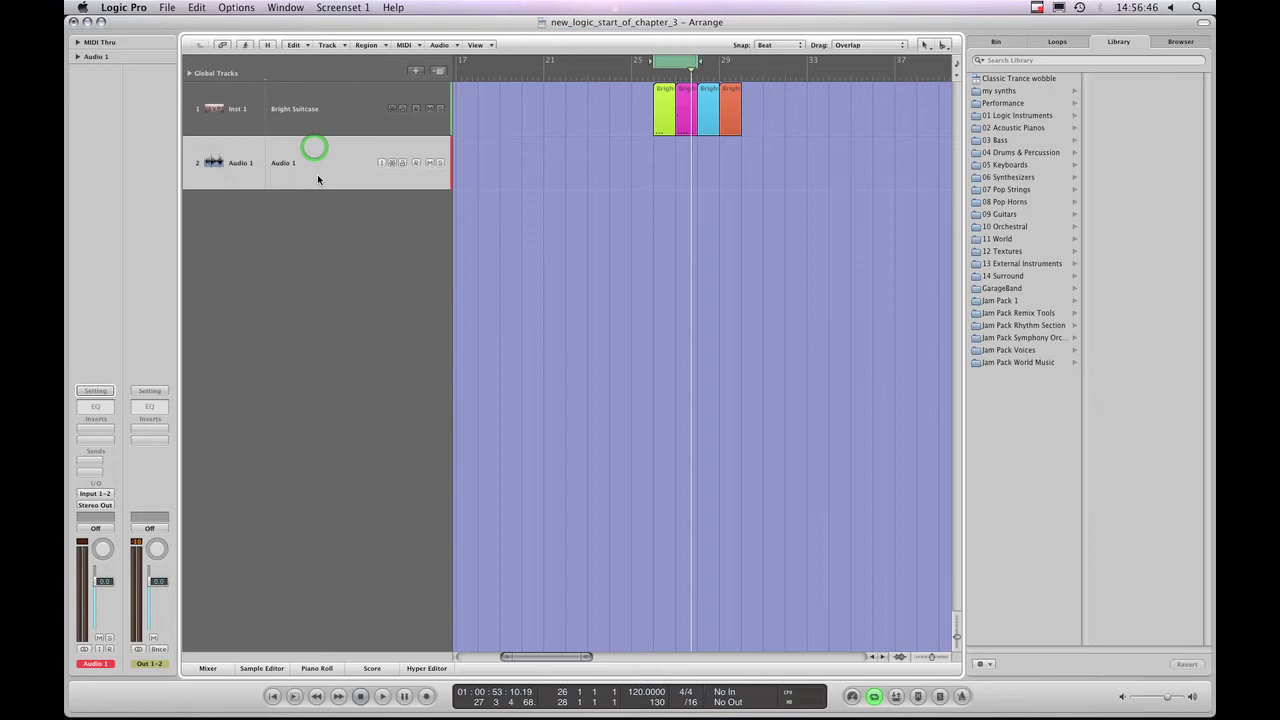
pyautogui.click(321, 126)
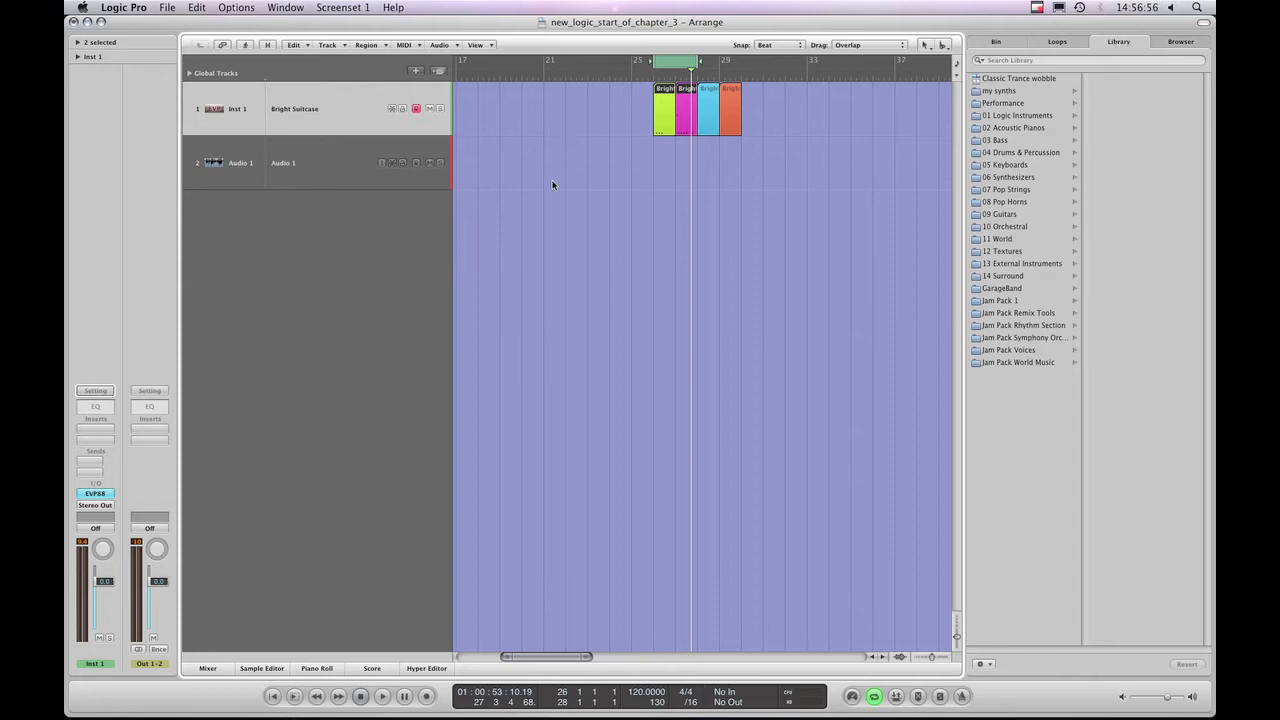
pyautogui.click(332, 178)
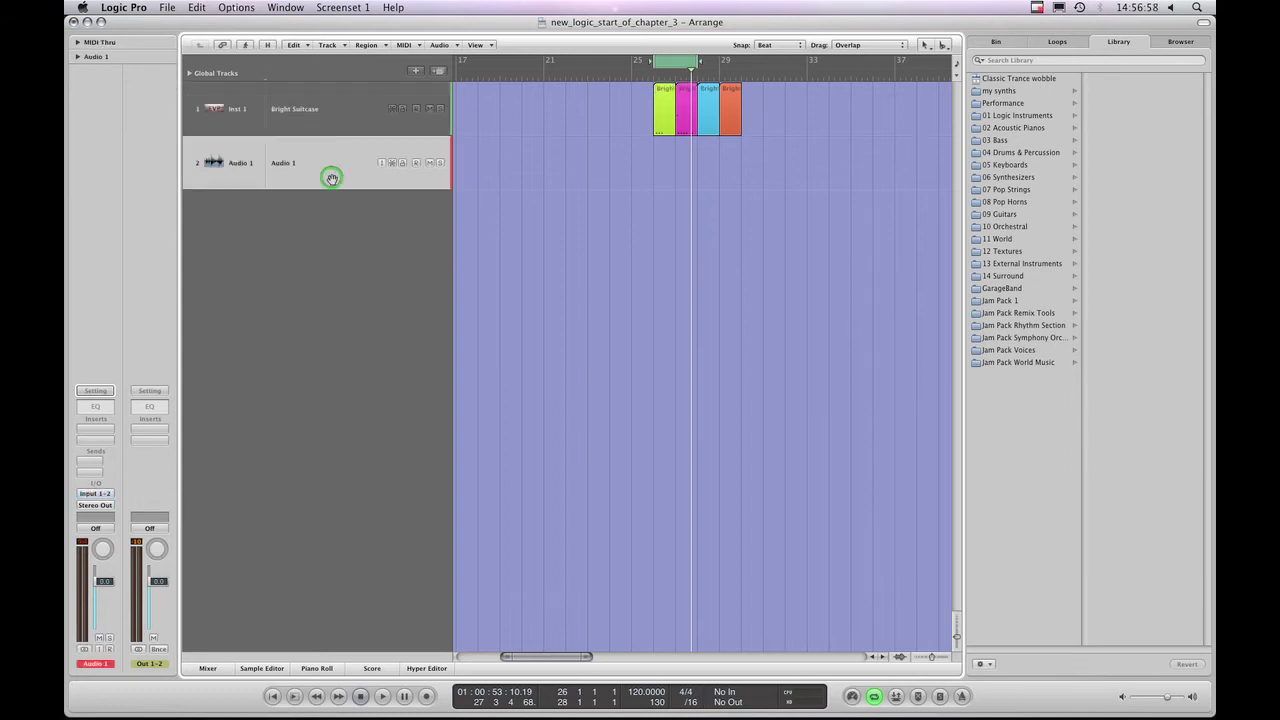
pyautogui.click(322, 120)
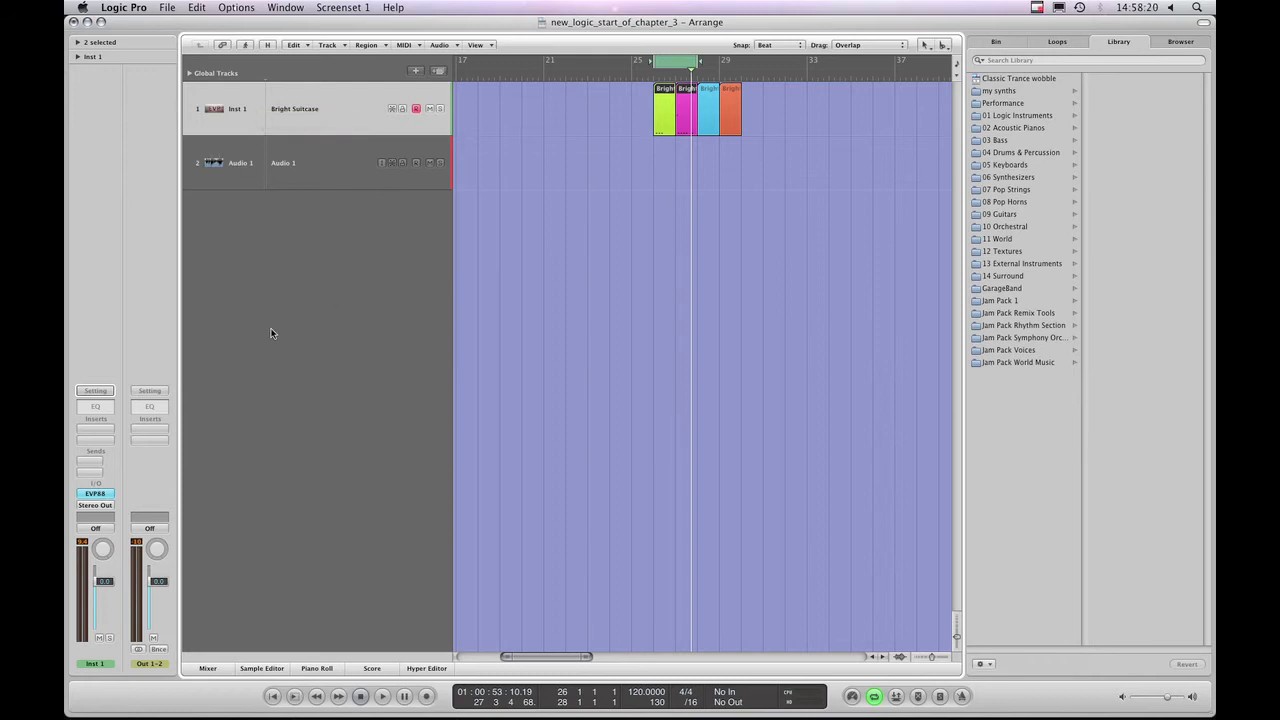
pyautogui.click(293, 168)
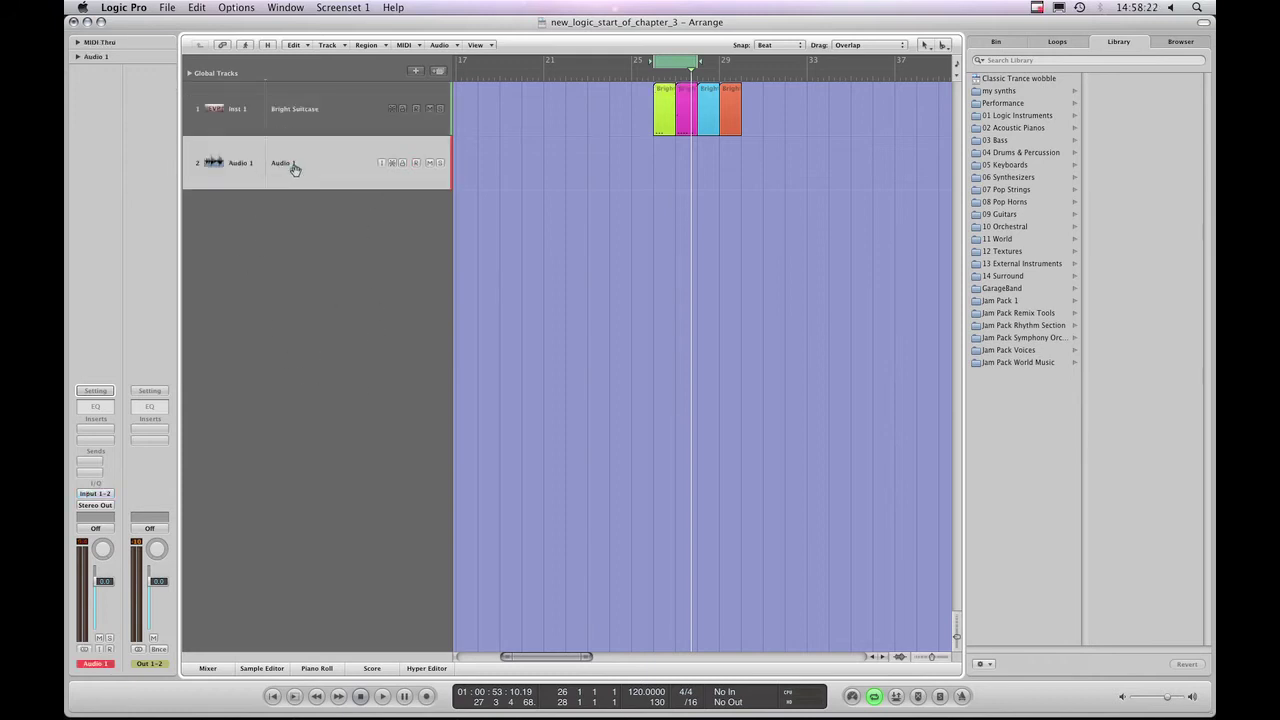
pyautogui.click(315, 103)
pyautogui.click(313, 160)
pyautogui.click(313, 118)
pyautogui.click(313, 157)
pyautogui.click(313, 157)
pyautogui.click(331, 366)
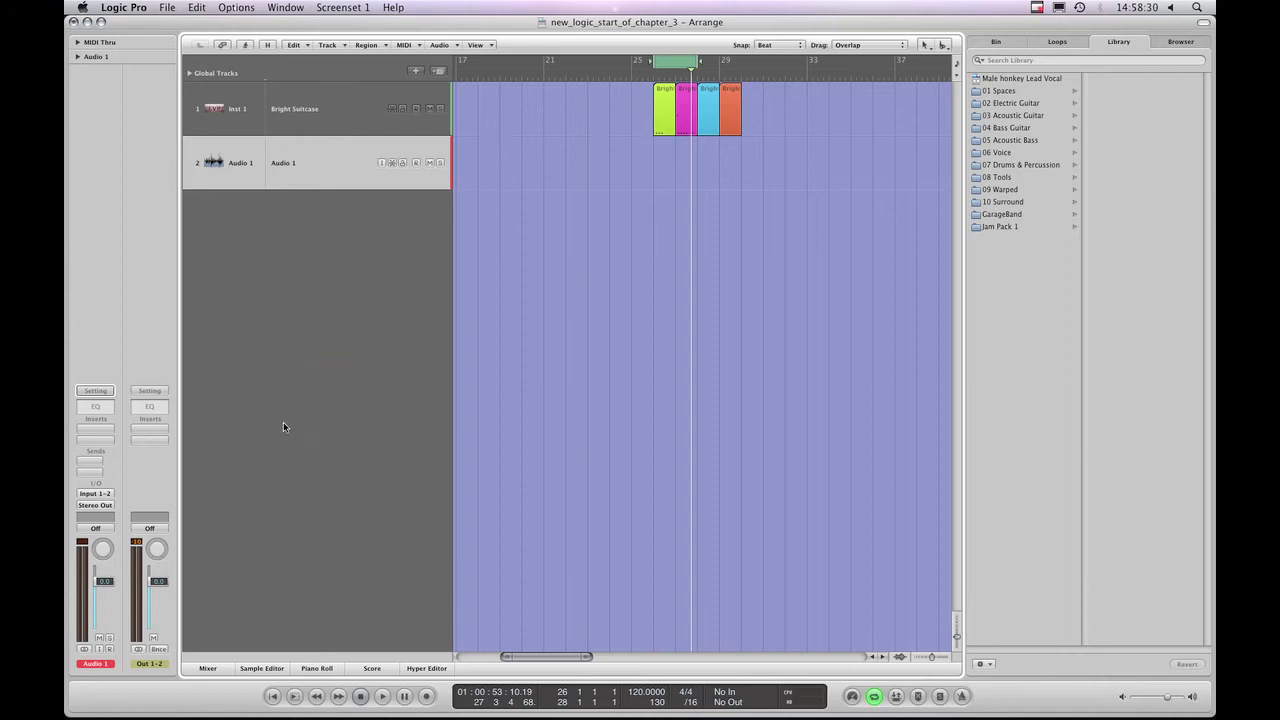
pyautogui.click(321, 118)
pyautogui.click(306, 175)
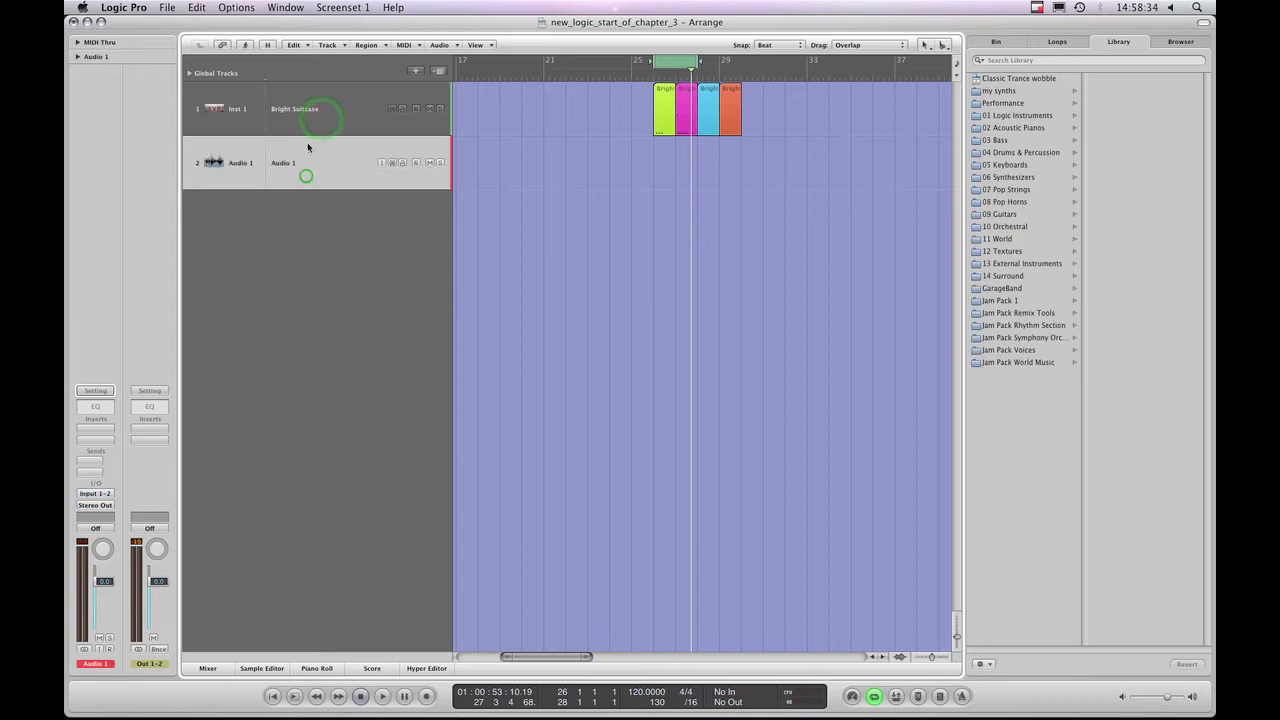
pyautogui.click(306, 110)
pyautogui.click(294, 162)
pyautogui.click(309, 112)
pyautogui.click(300, 158)
pyautogui.click(303, 128)
pyautogui.click(299, 159)
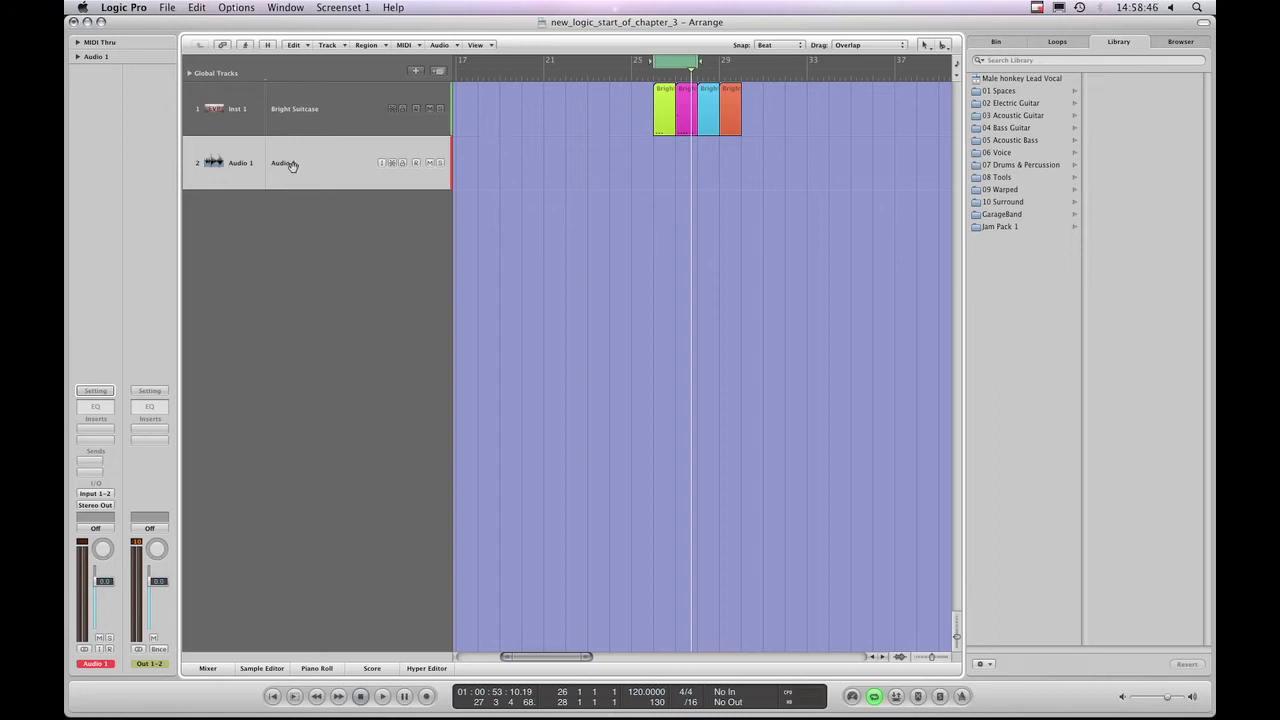
pyautogui.click(288, 165)
pyautogui.click(319, 105)
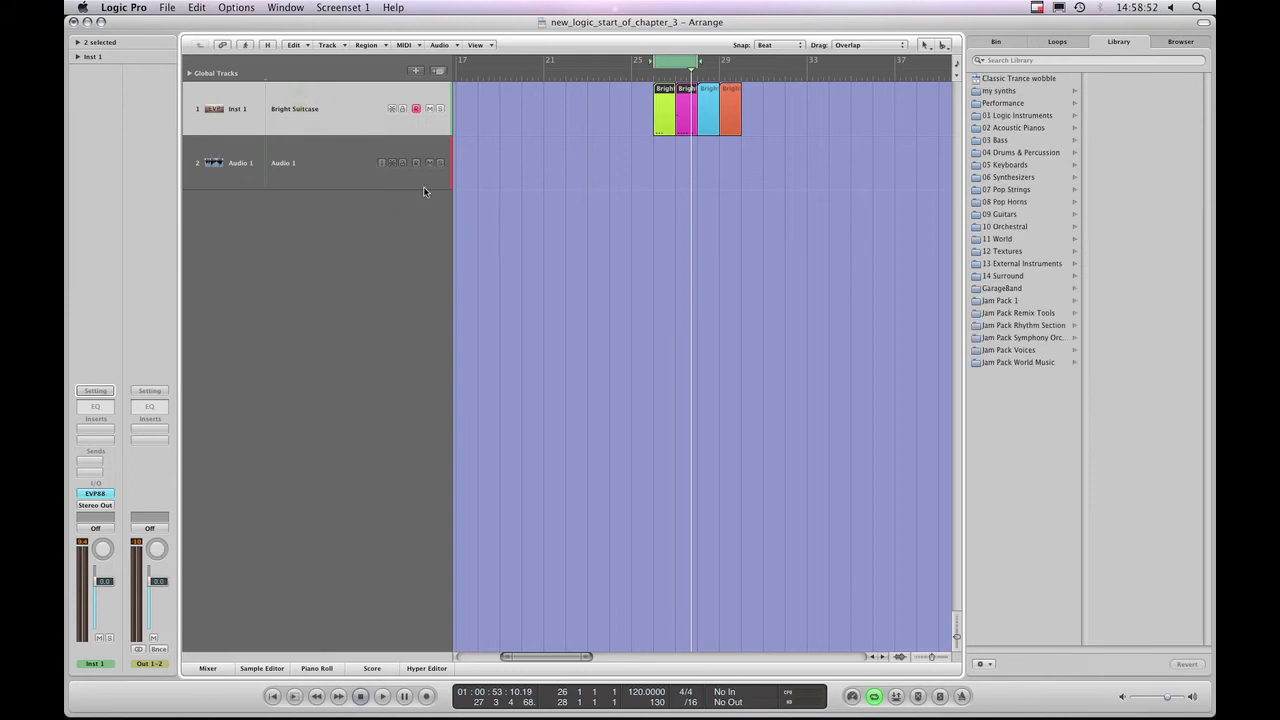
pyautogui.click(309, 179)
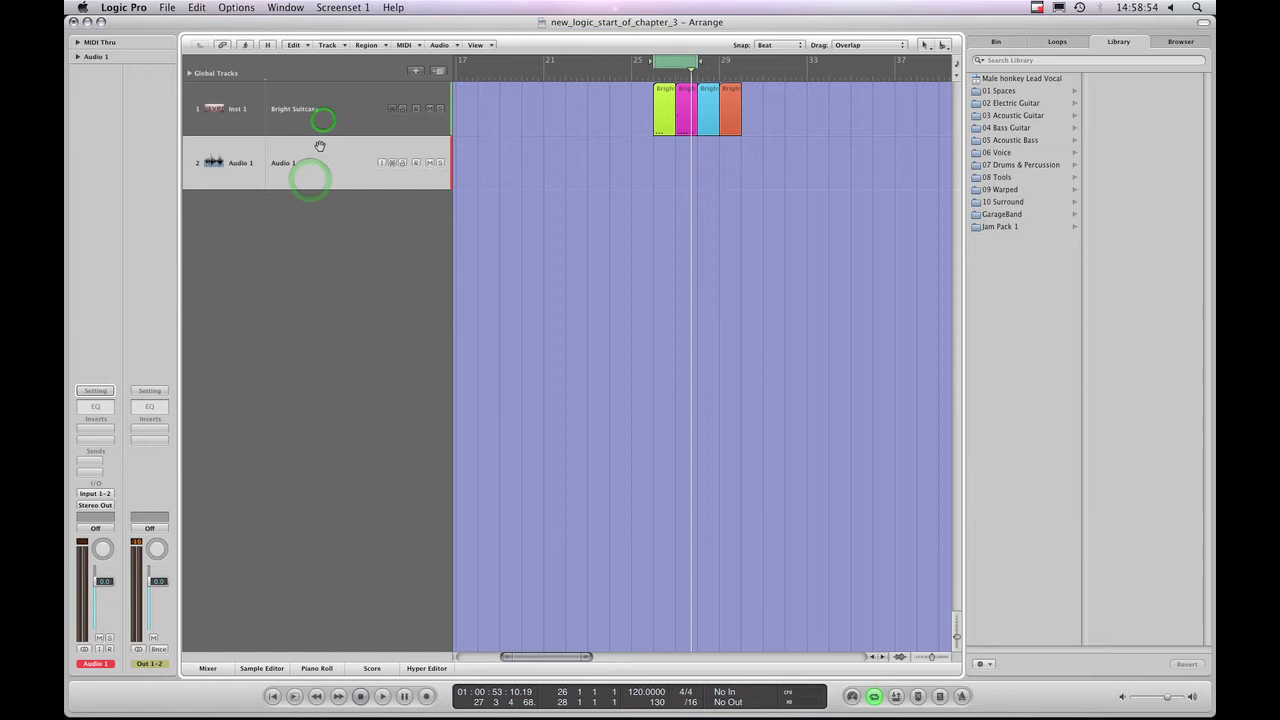
pyautogui.click(321, 122)
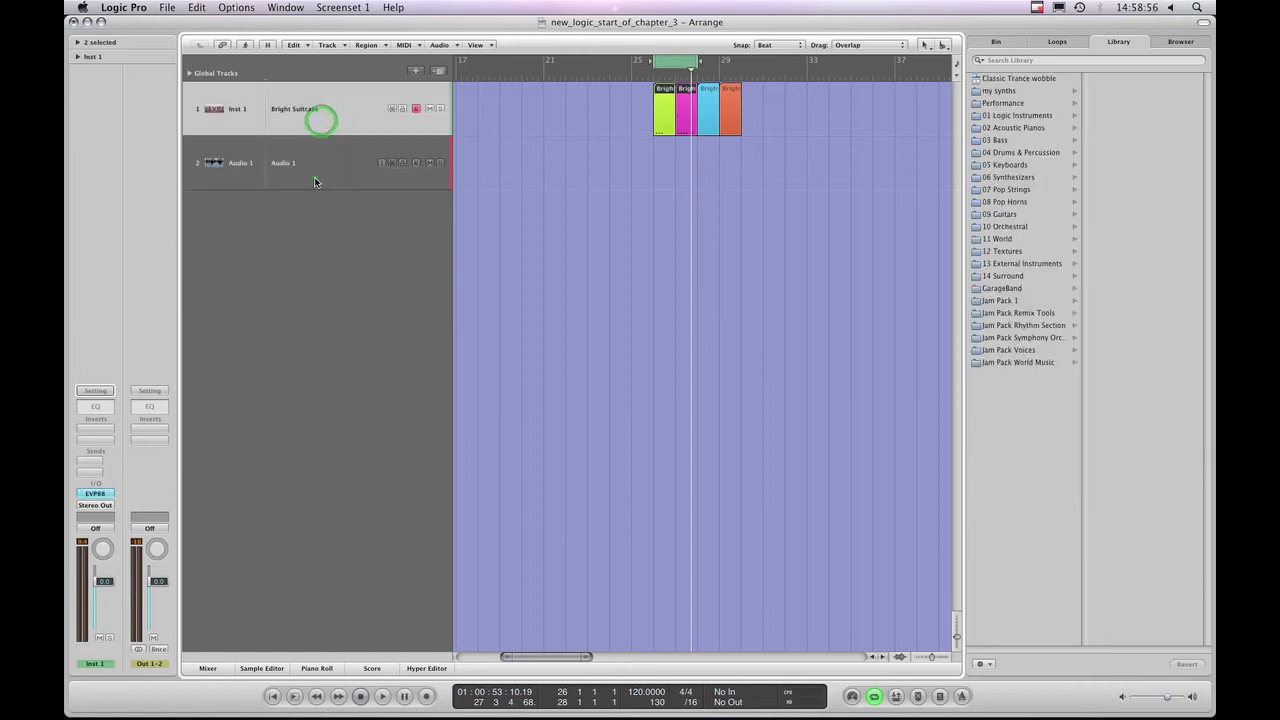
pyautogui.click(314, 180)
pyautogui.click(317, 122)
# Open the Mixer and alternate between the Audio 1 and Bright Suitcase tracks to compare their highlighted channel strips.
pyautogui.click(208, 668)
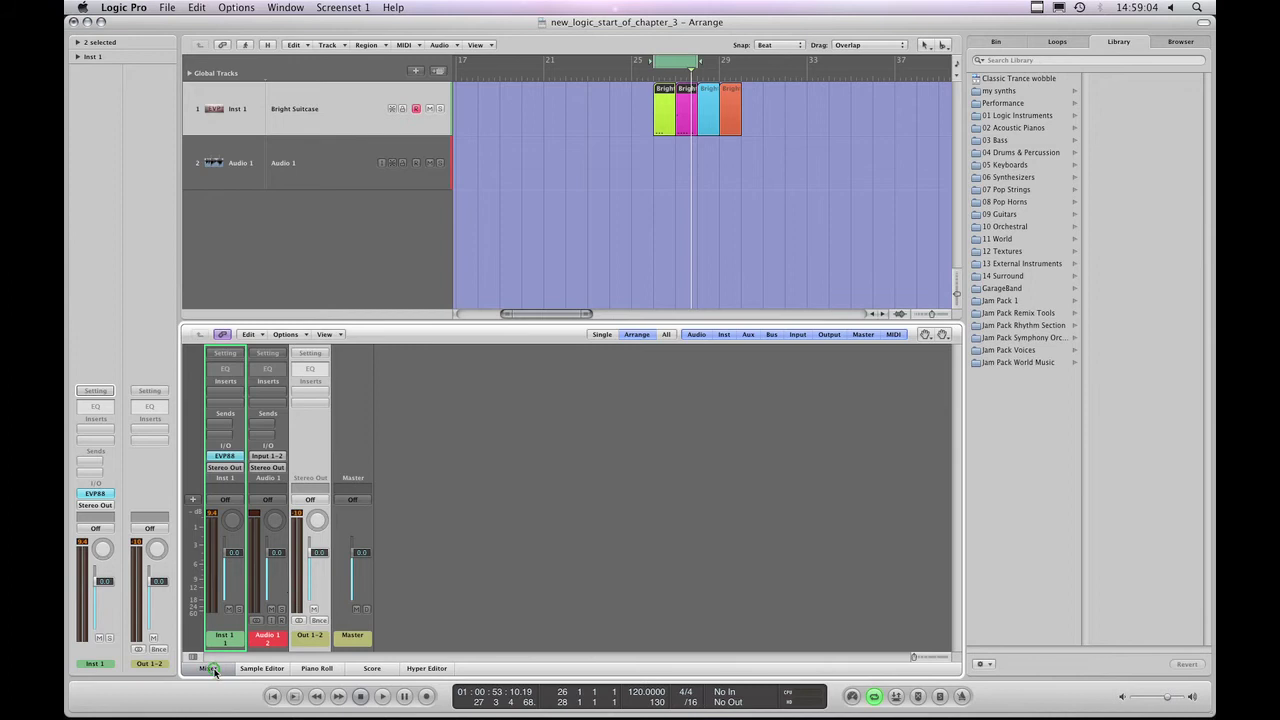
pyautogui.click(296, 154)
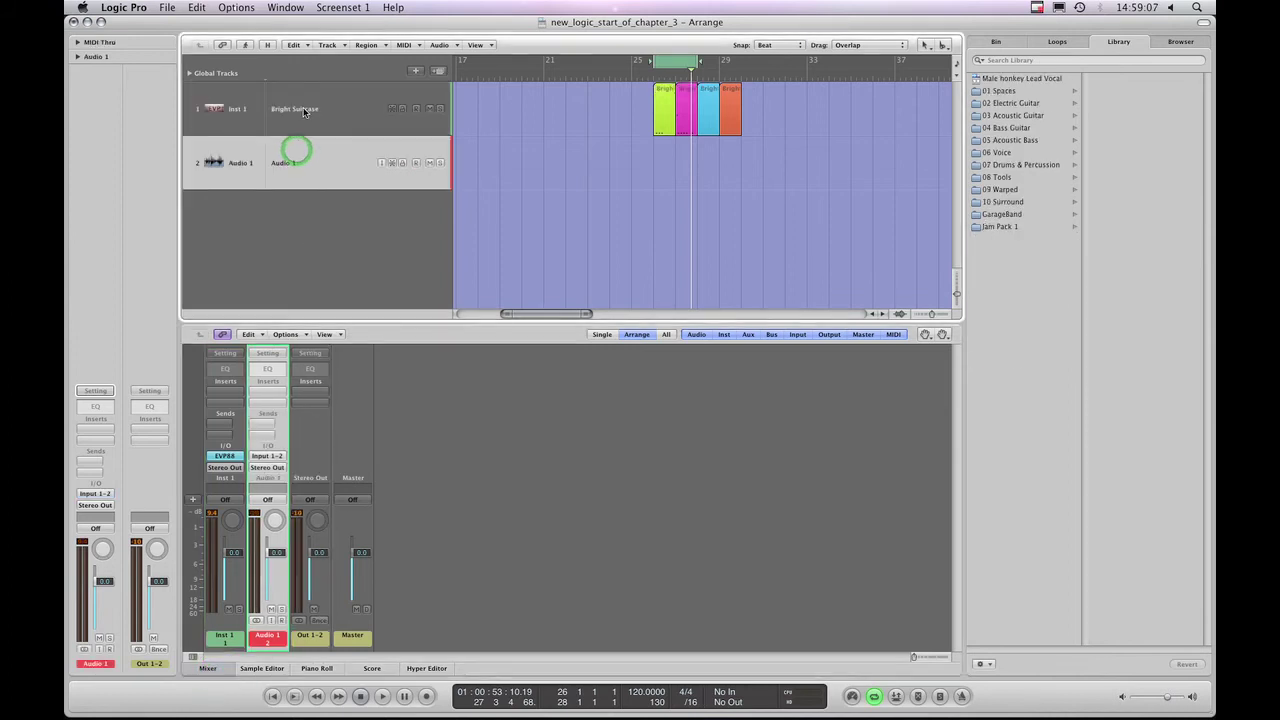
pyautogui.click(324, 160)
pyautogui.click(308, 107)
pyautogui.click(307, 165)
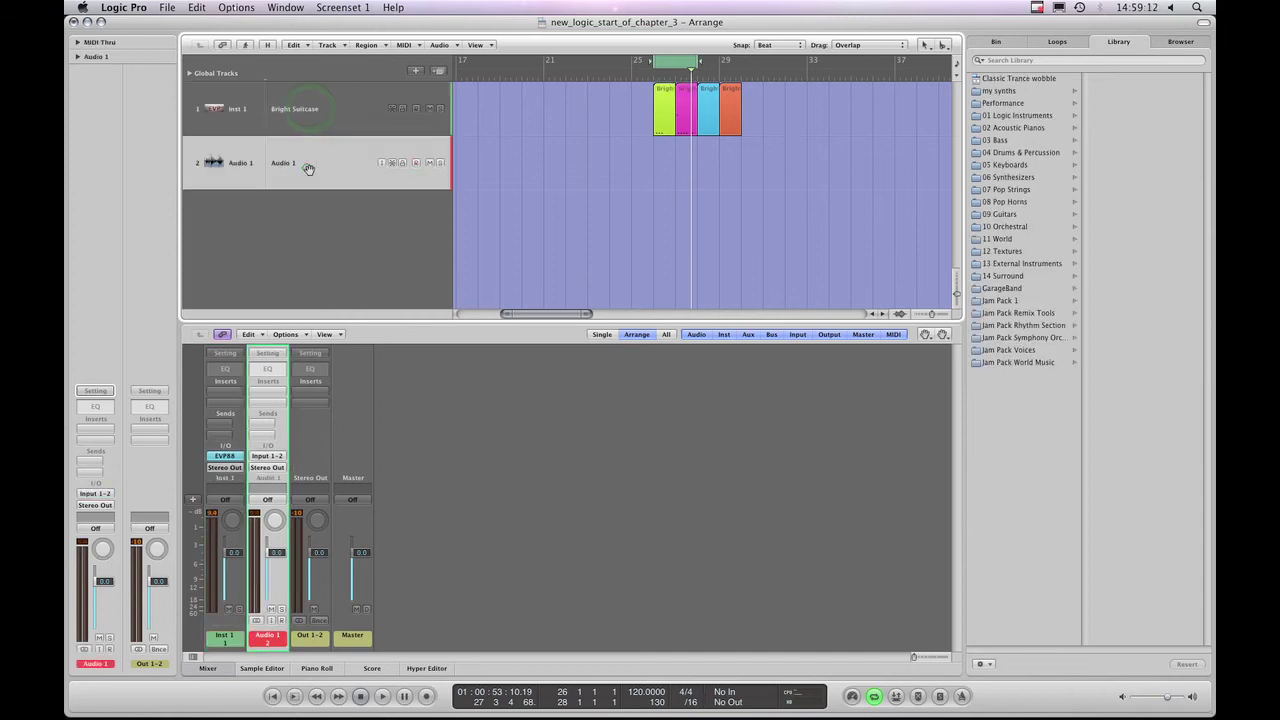
pyautogui.click(335, 116)
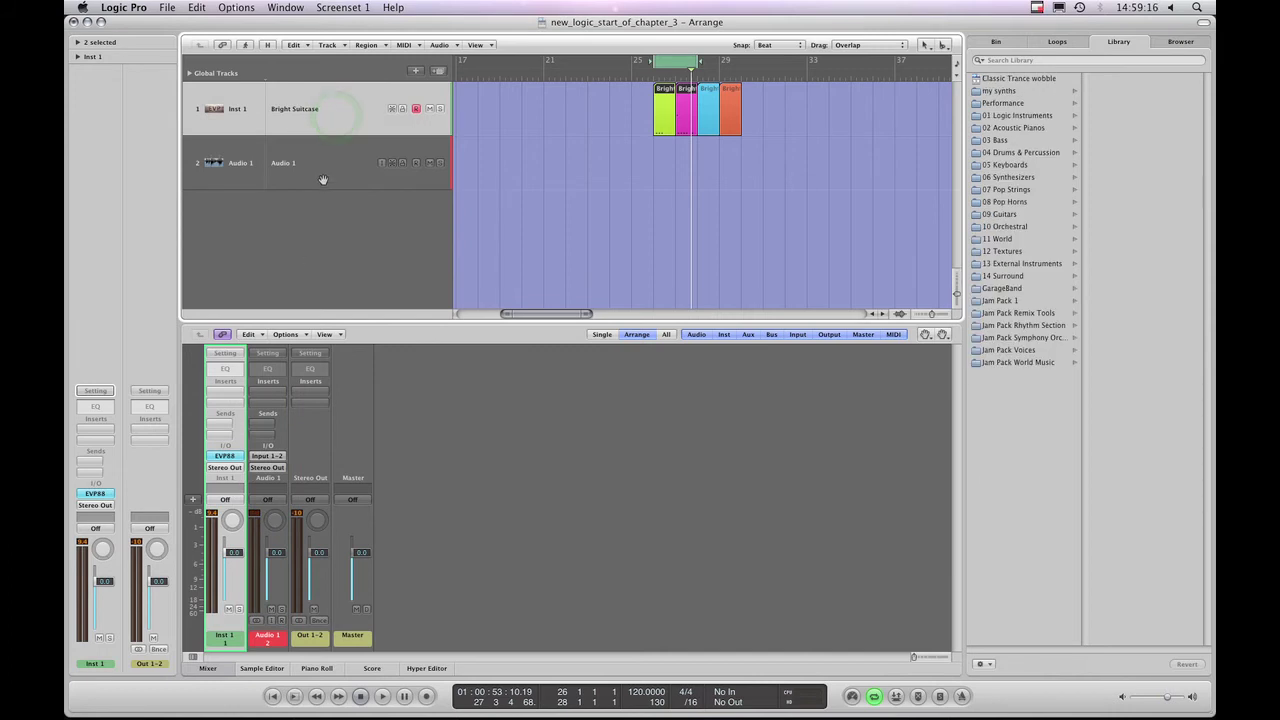
pyautogui.click(322, 175)
pyautogui.click(324, 118)
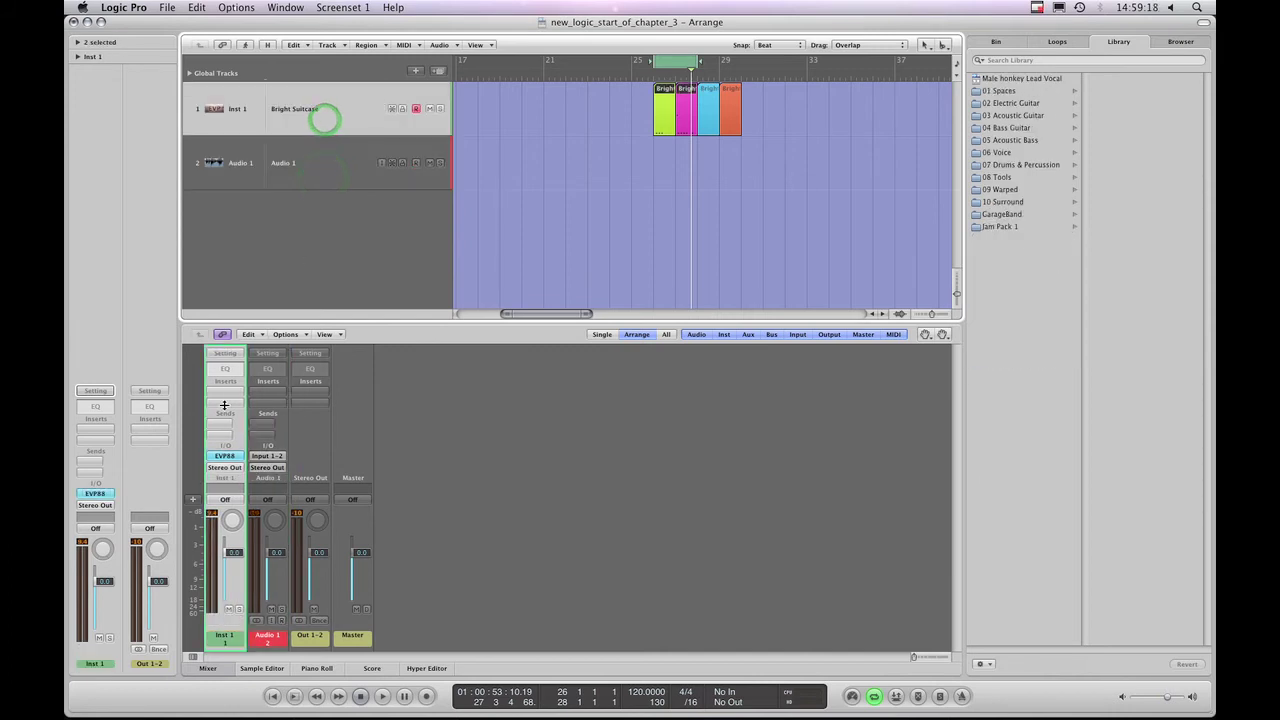
pyautogui.click(319, 160)
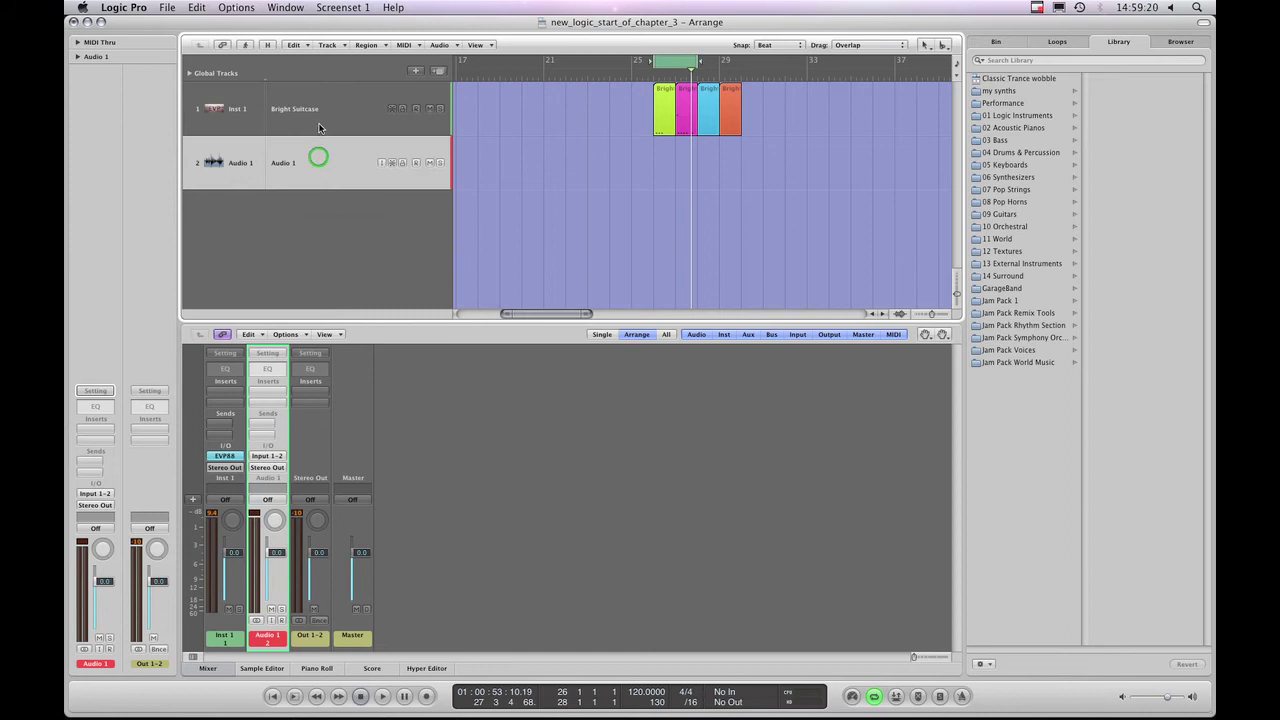
# Match the Mixer channel strips of Bright Suitcase and Audio 1 with the Inspector's strip for each selected track.
pyautogui.click(306, 118)
pyautogui.click(306, 110)
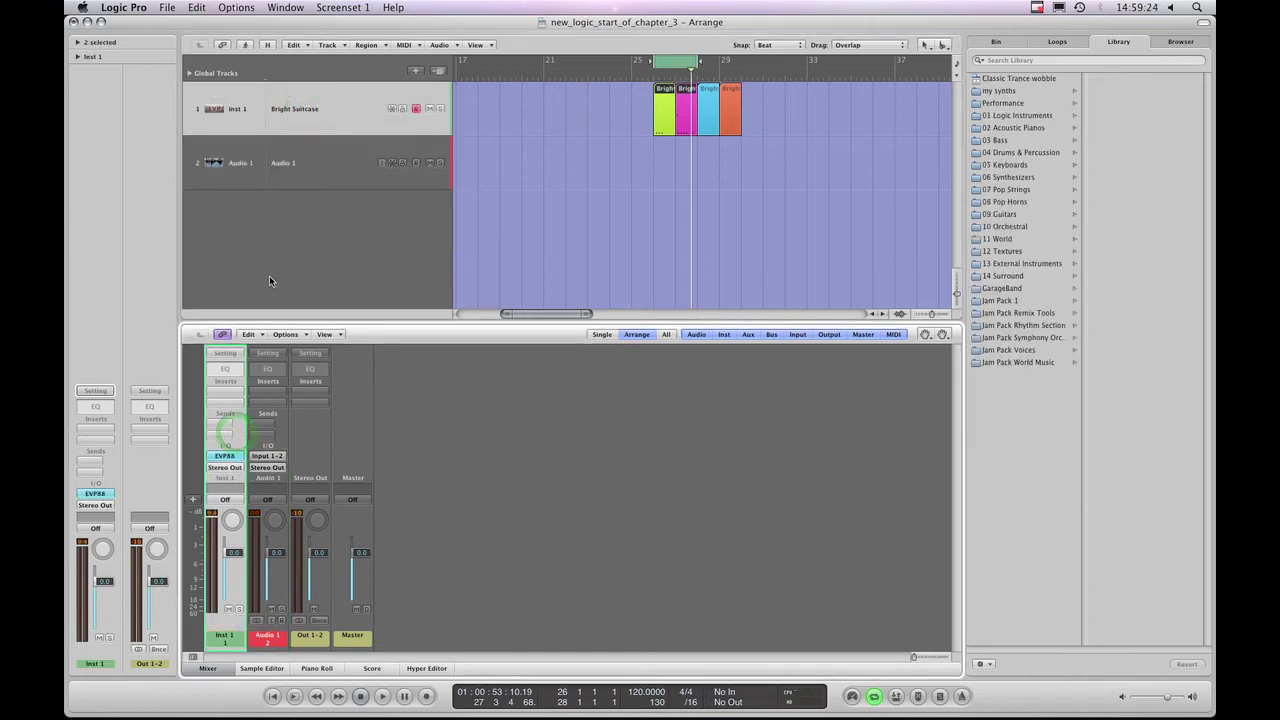
pyautogui.click(309, 108)
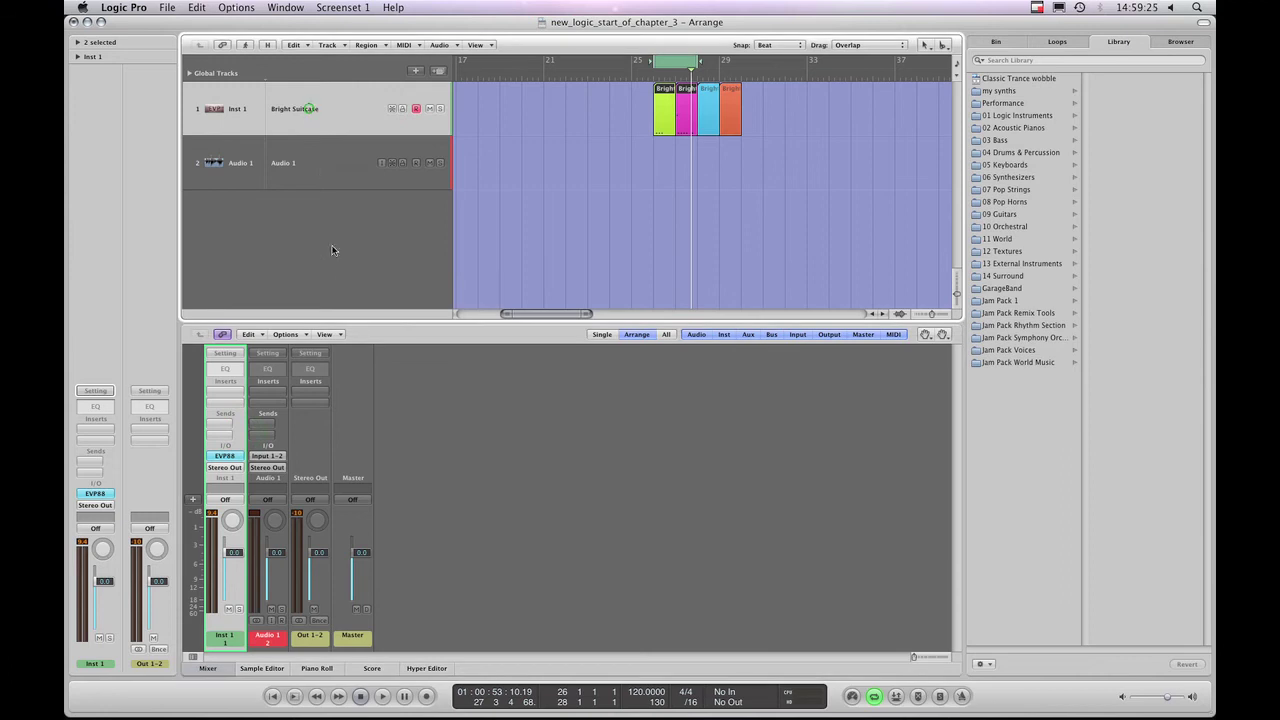
pyautogui.click(302, 163)
pyautogui.click(280, 432)
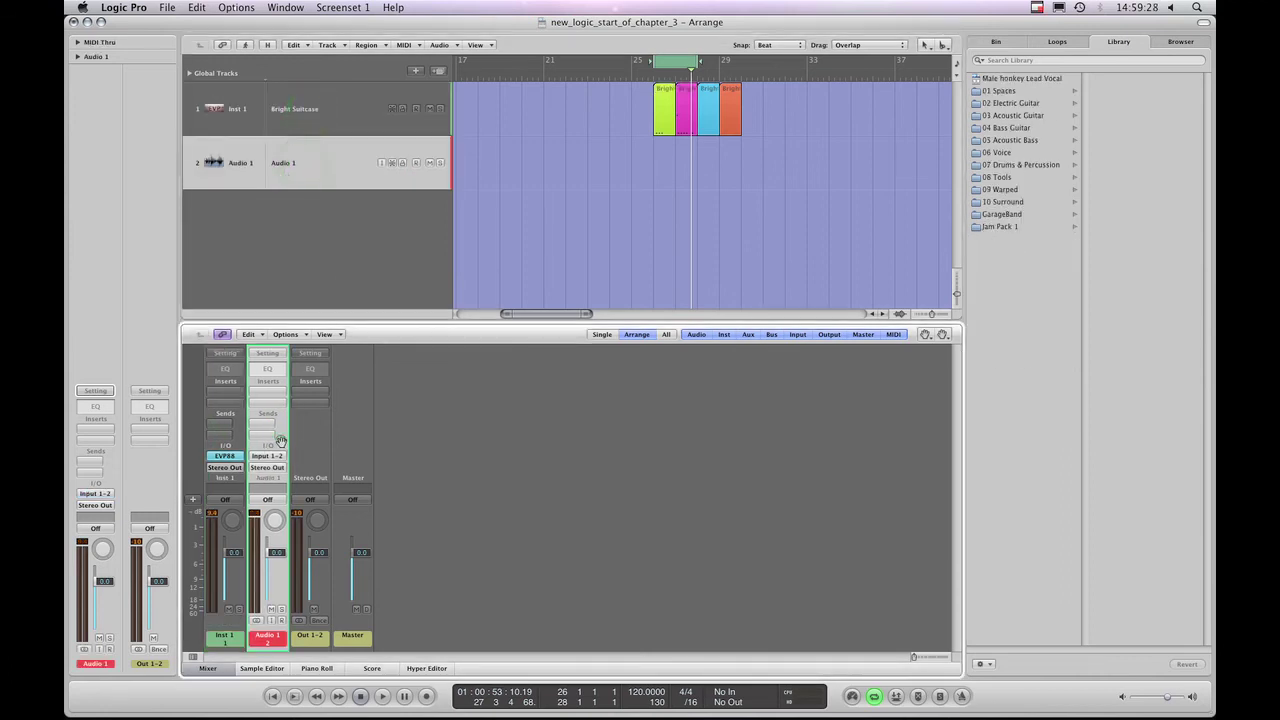
pyautogui.click(299, 171)
# Lower the Bright Suitcase track's volume fader to -3.0 dB.
pyautogui.click(297, 121)
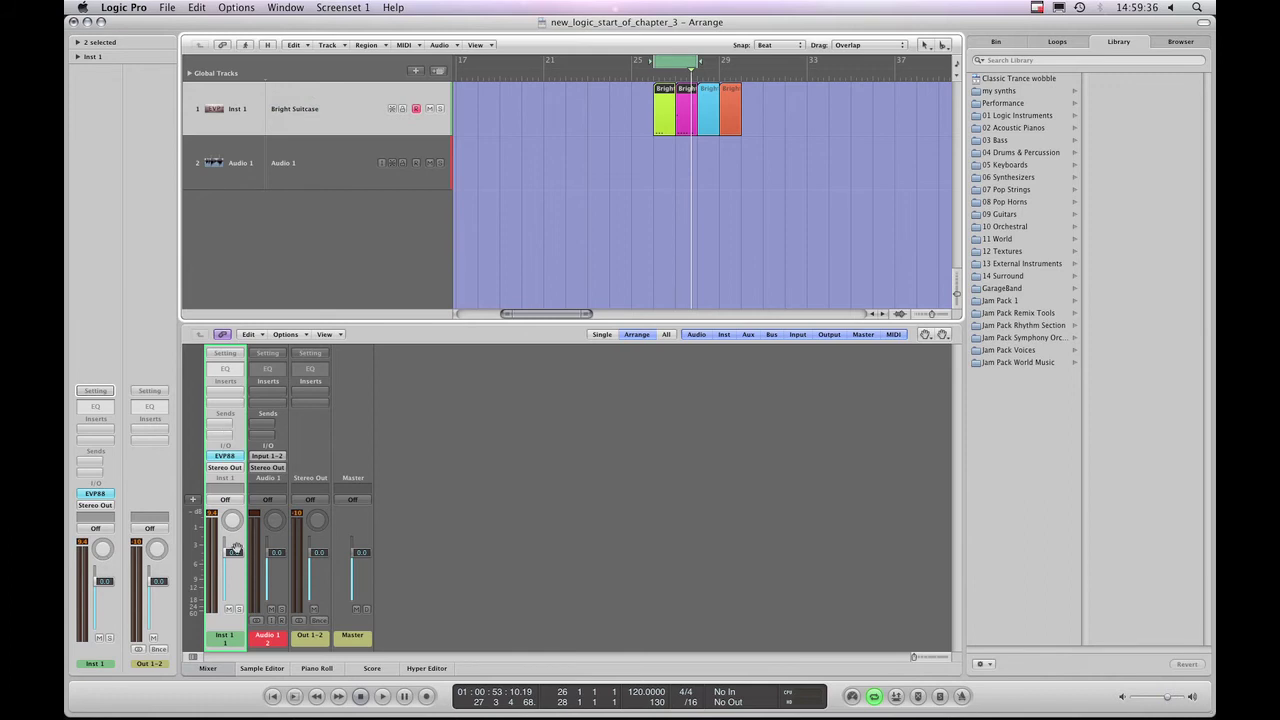
pyautogui.moveTo(233, 552)
pyautogui.mouseDown()
pyautogui.moveTo(233, 578)
pyautogui.moveTo(233, 559)
pyautogui.mouseUp()
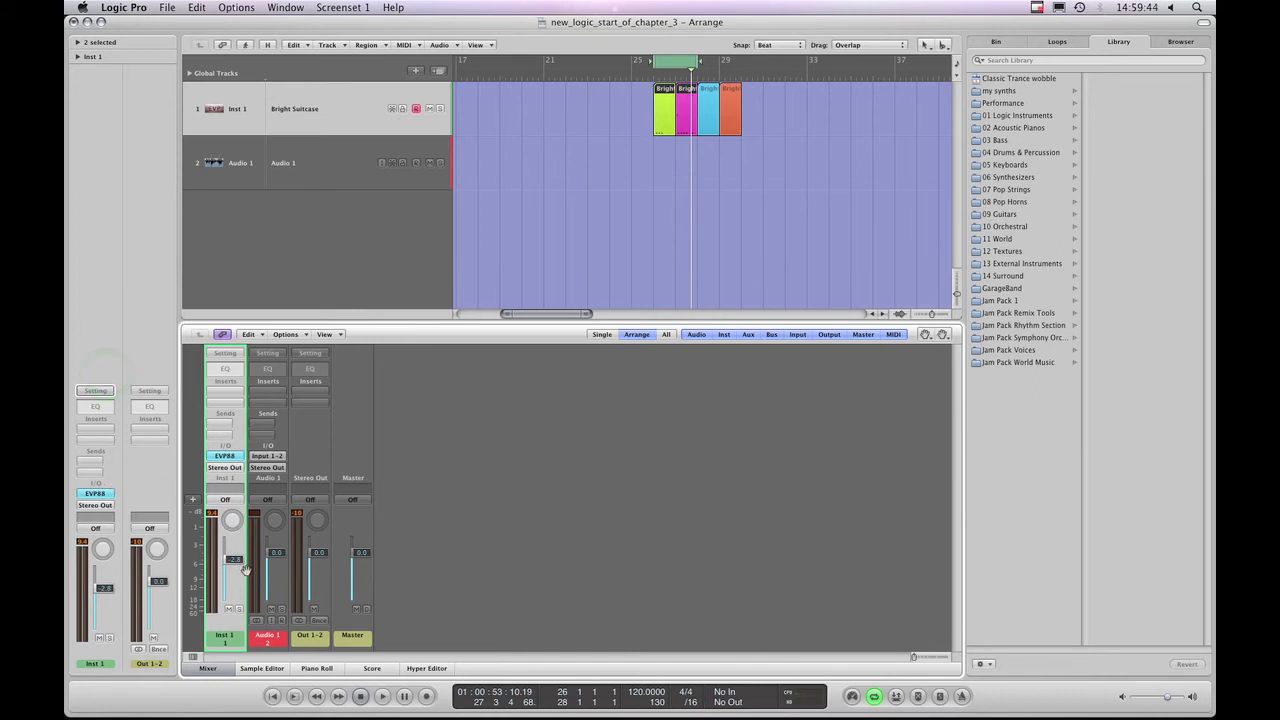
pyautogui.moveTo(233, 559)
pyautogui.mouseDown()
pyautogui.moveTo(233, 576)
pyautogui.moveTo(233, 564)
pyautogui.mouseUp()
pyautogui.moveTo(232, 520); pyautogui.dragTo(232, 530)
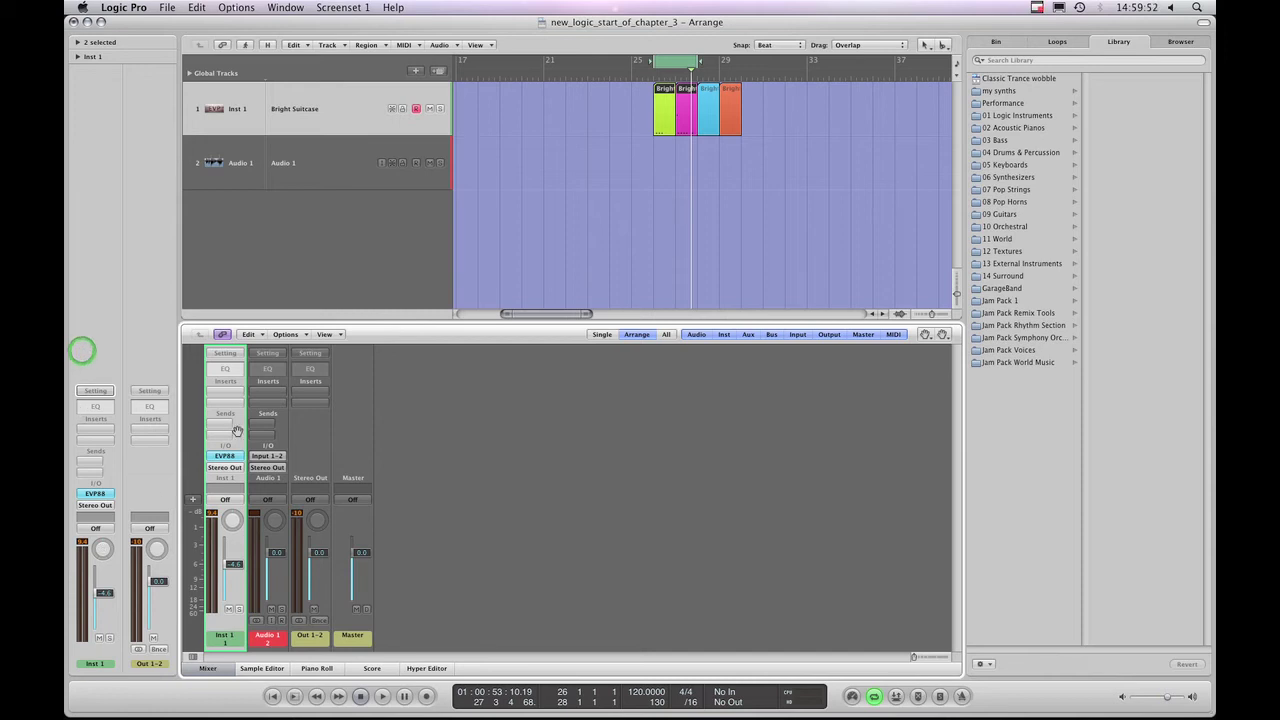
pyautogui.moveTo(234, 565); pyautogui.dragTo(238, 559)
# Select the Audio 1 track and lower its volume fader in the Mixer to -2.6 dB.
pyautogui.click(309, 164)
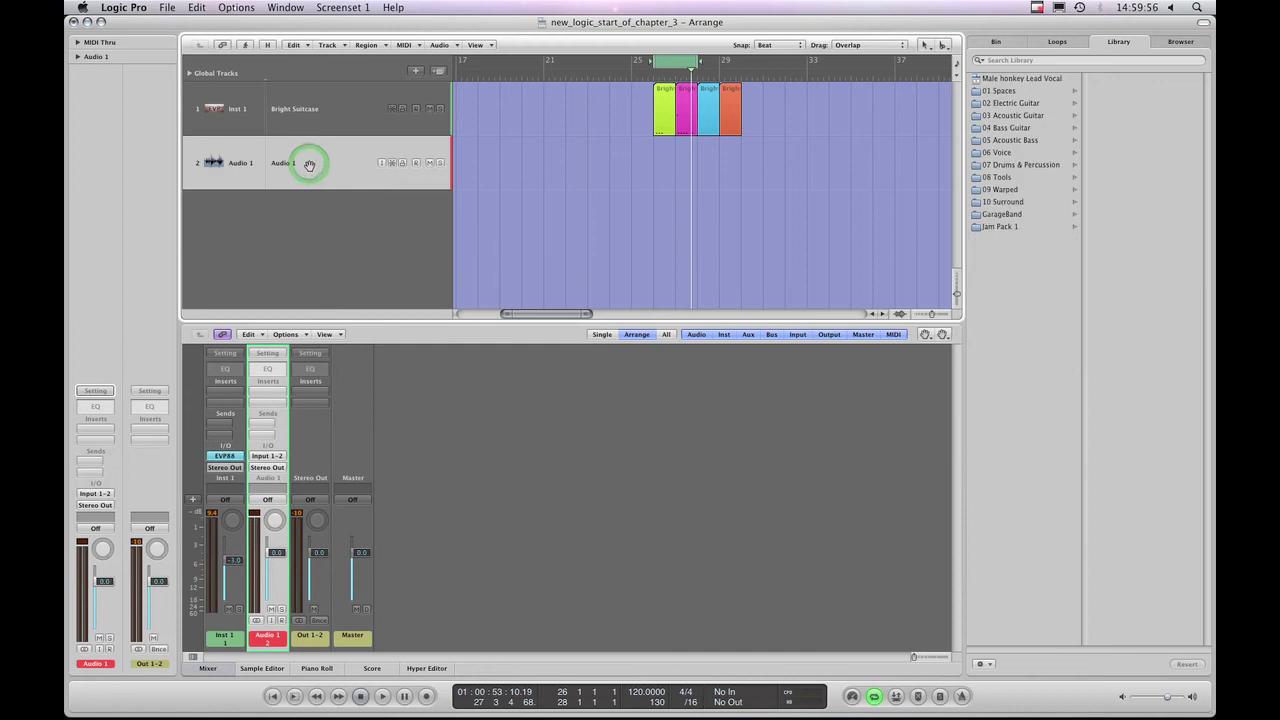
pyautogui.click(283, 434)
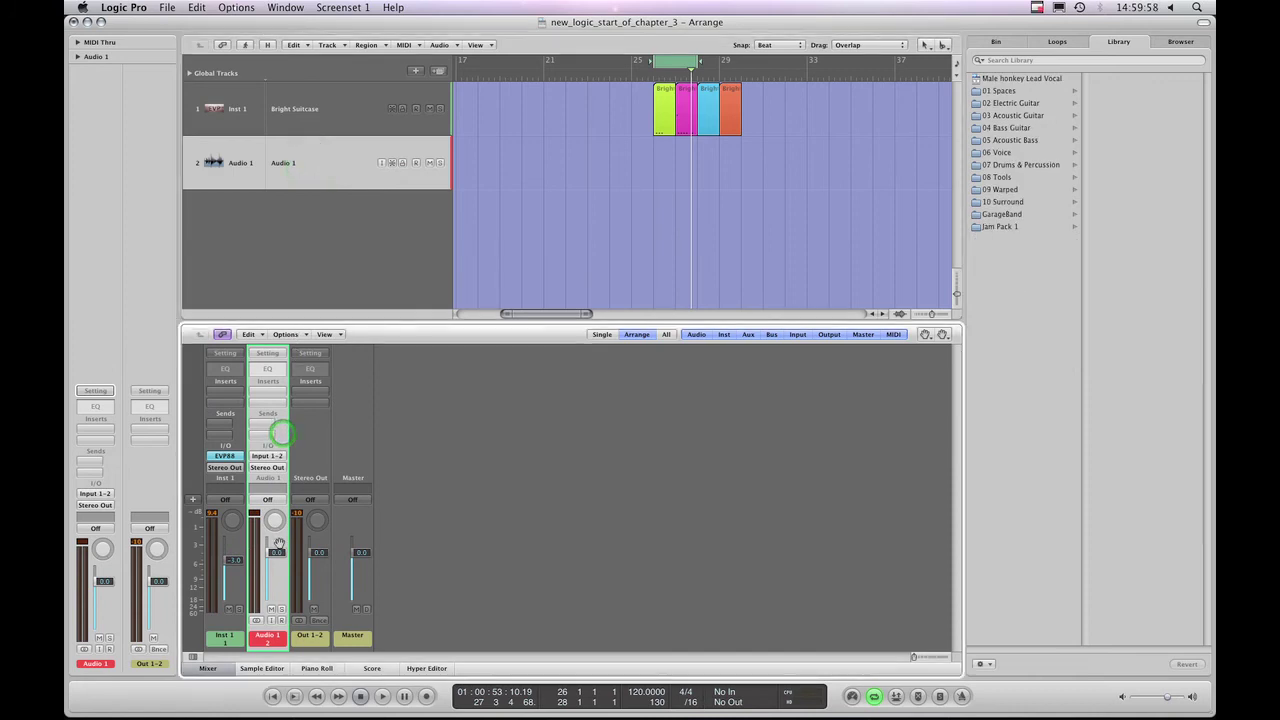
pyautogui.moveTo(277, 549)
pyautogui.mouseDown()
pyautogui.moveTo(277, 570)
pyautogui.moveTo(277, 555)
pyautogui.mouseUp()
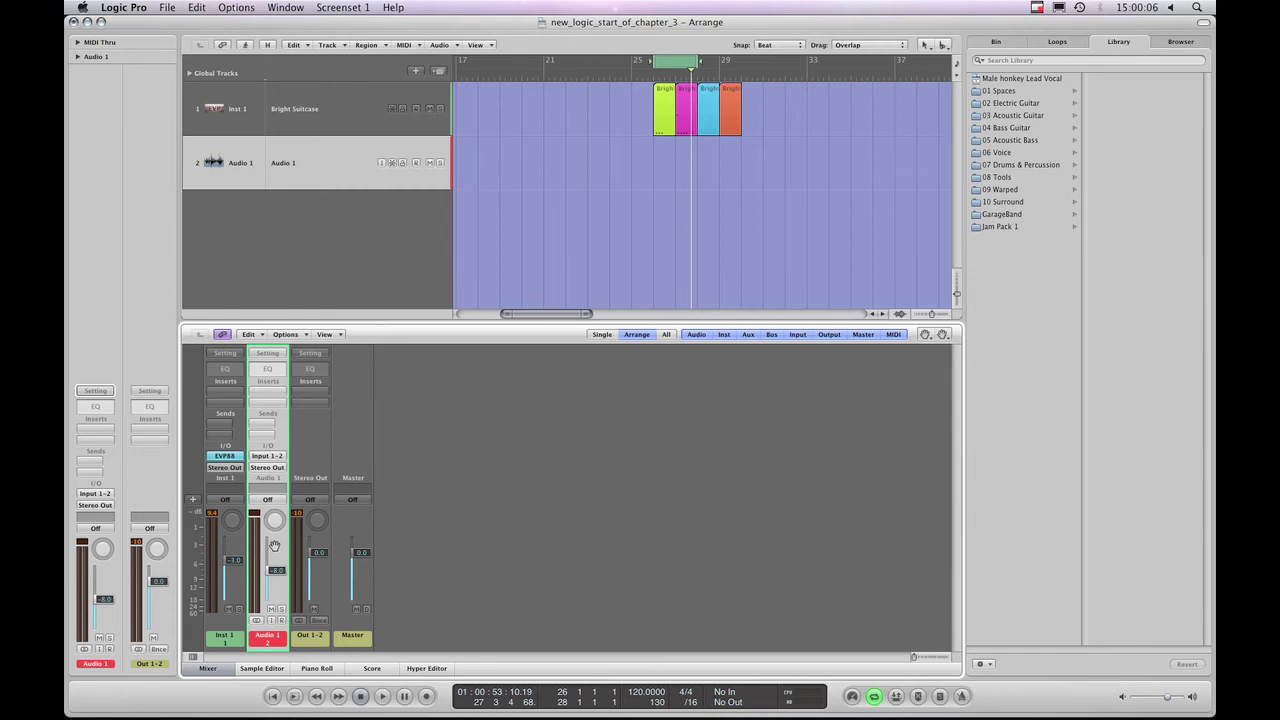
pyautogui.moveTo(276, 572); pyautogui.dragTo(276, 555)
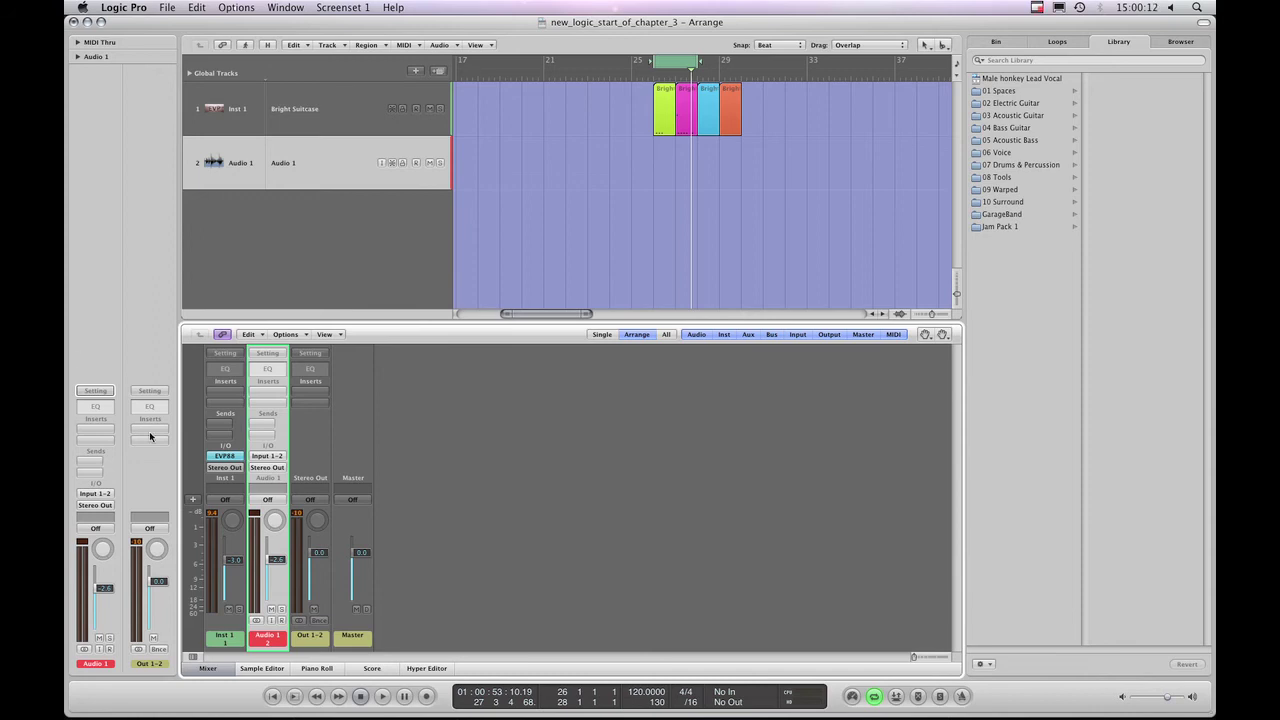
# Select the Inst 1 channel strip, then alternate between the Audio 1 and Bright Suitcase tracks to examine the Inspector's track strip.
pyautogui.click(222, 632)
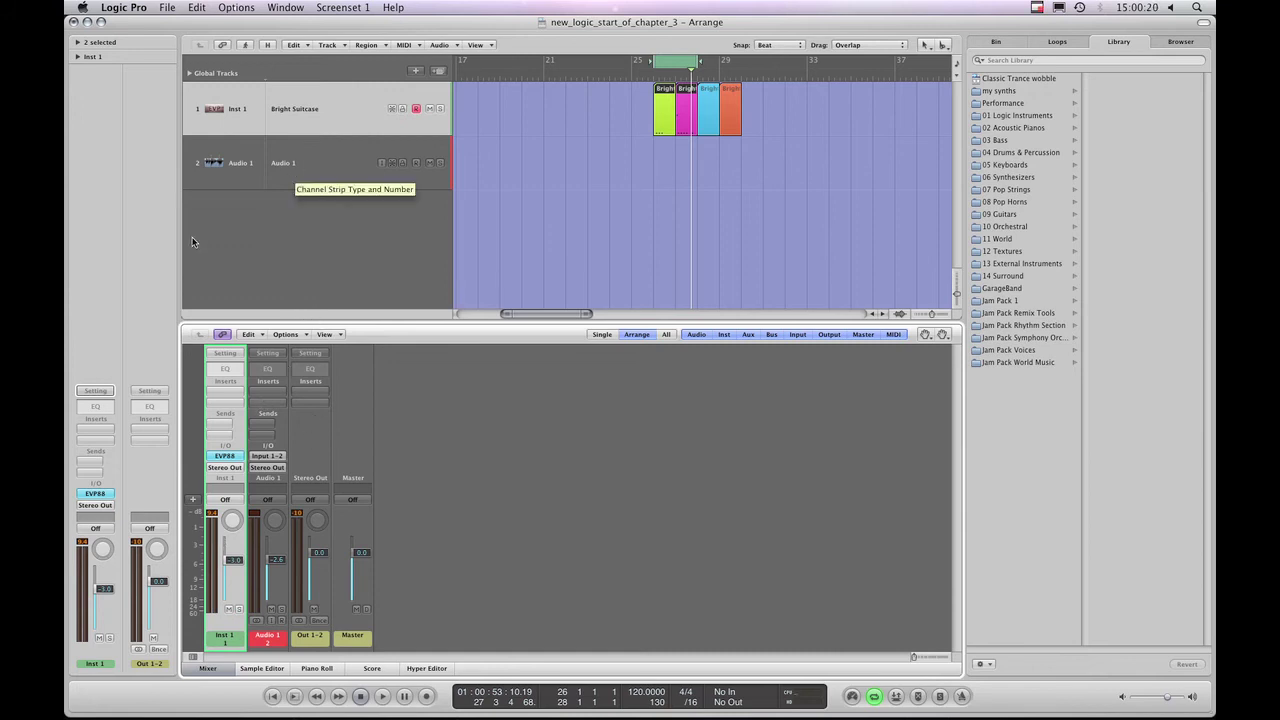
pyautogui.click(94, 313)
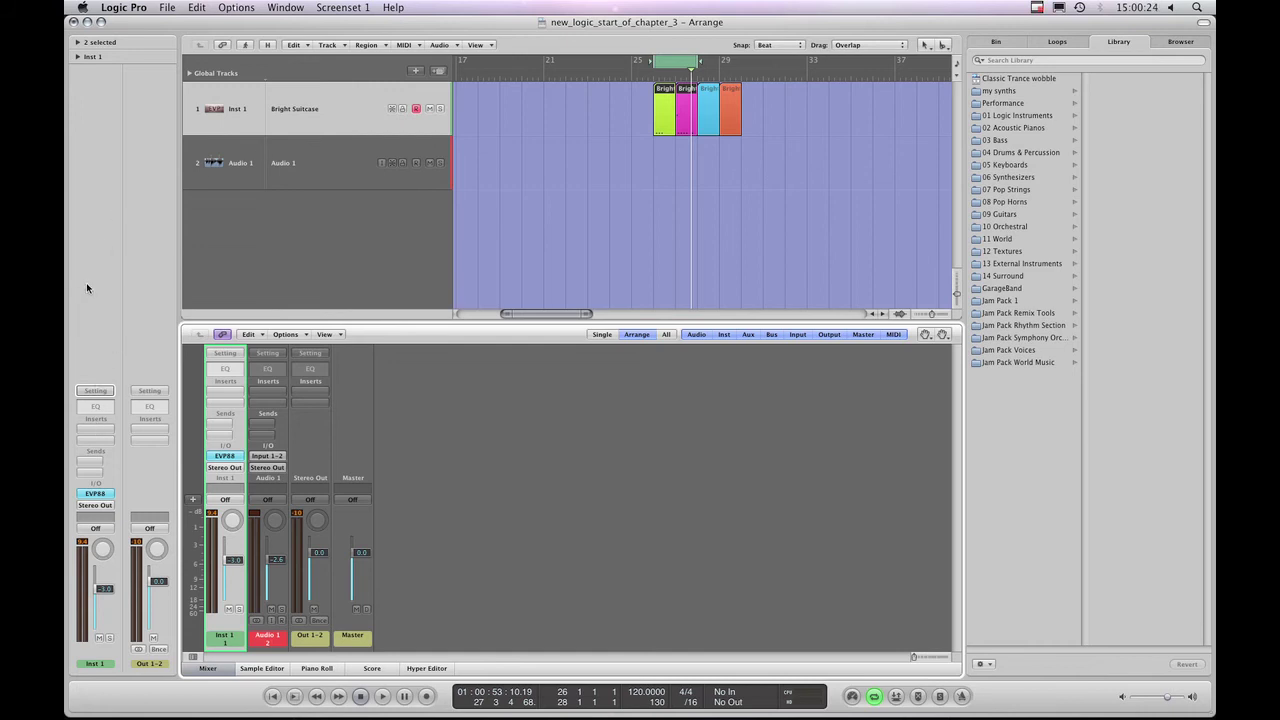
pyautogui.click(333, 160)
pyautogui.click(321, 115)
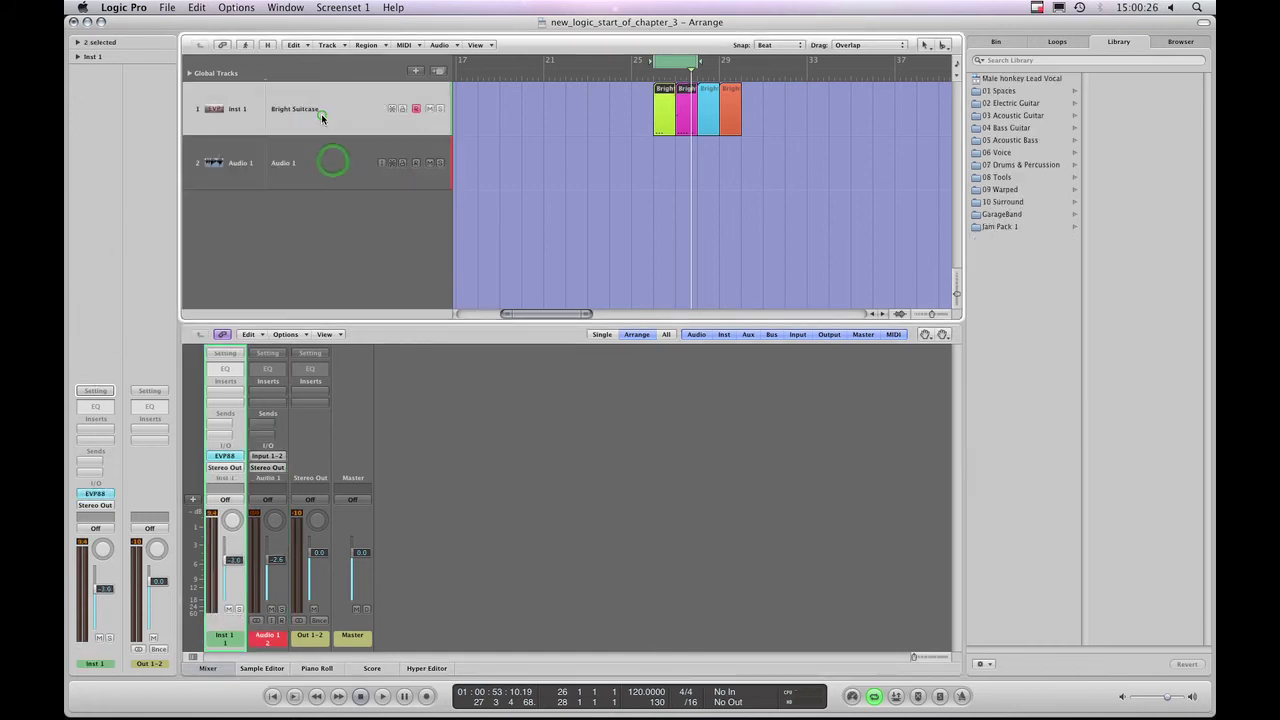
pyautogui.click(318, 156)
pyautogui.keyDown('shift'); pyautogui.click(318, 128); pyautogui.keyUp('shift')
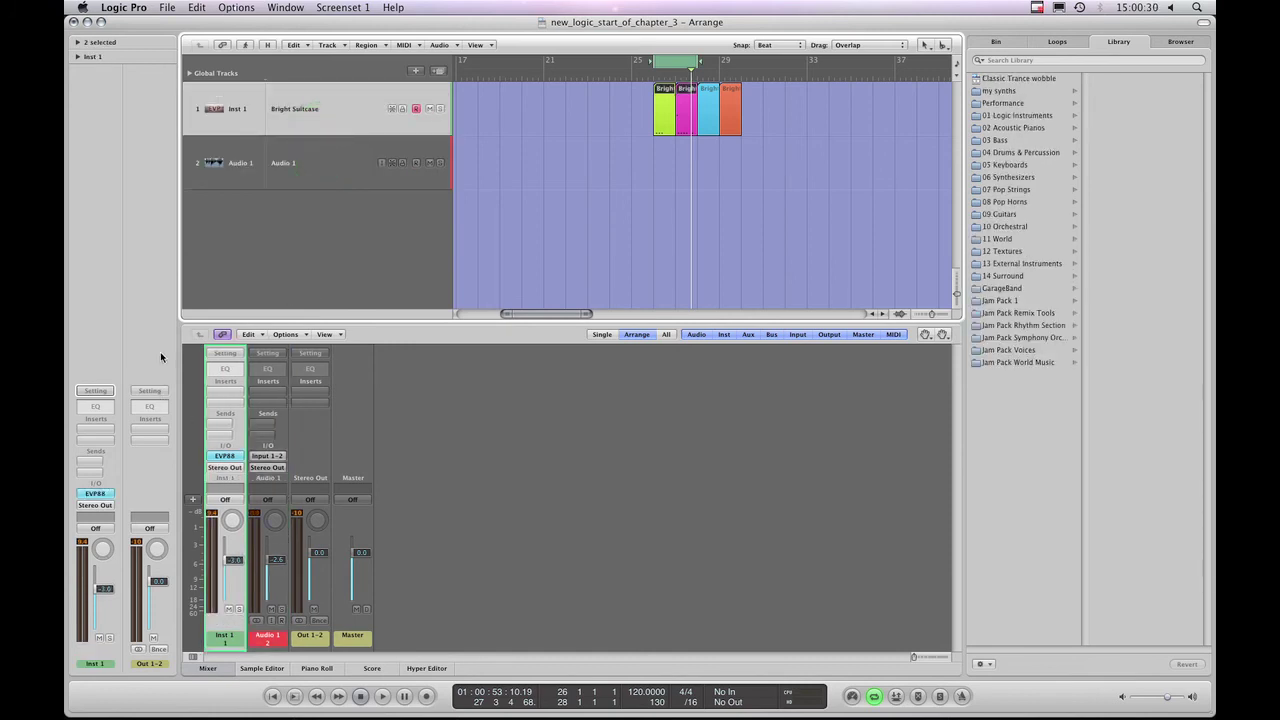
# Select the Out 1-2 channel strip and lower its volume fader to -2.1 dB.
pyautogui.click(147, 474)
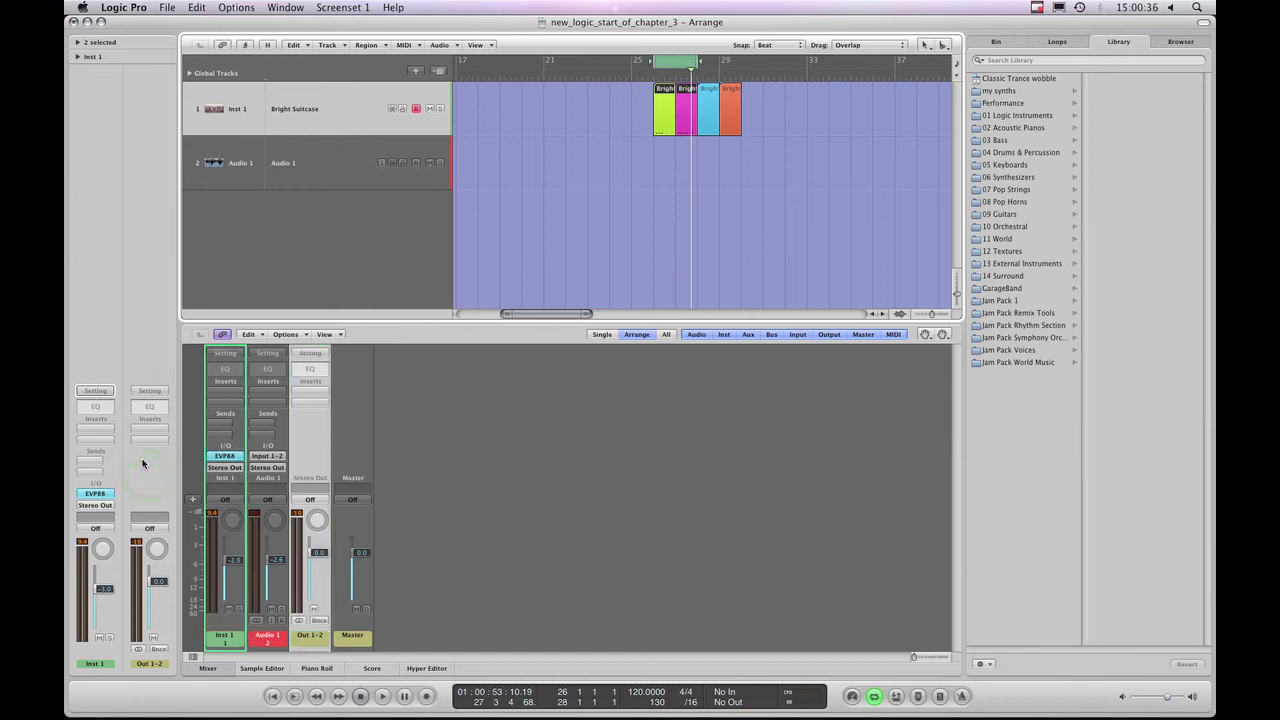
pyautogui.click(153, 491)
pyautogui.click(321, 558)
pyautogui.moveTo(321, 556)
pyautogui.mouseDown()
pyautogui.moveTo(320, 540)
pyautogui.moveTo(318, 565)
pyautogui.mouseUp()
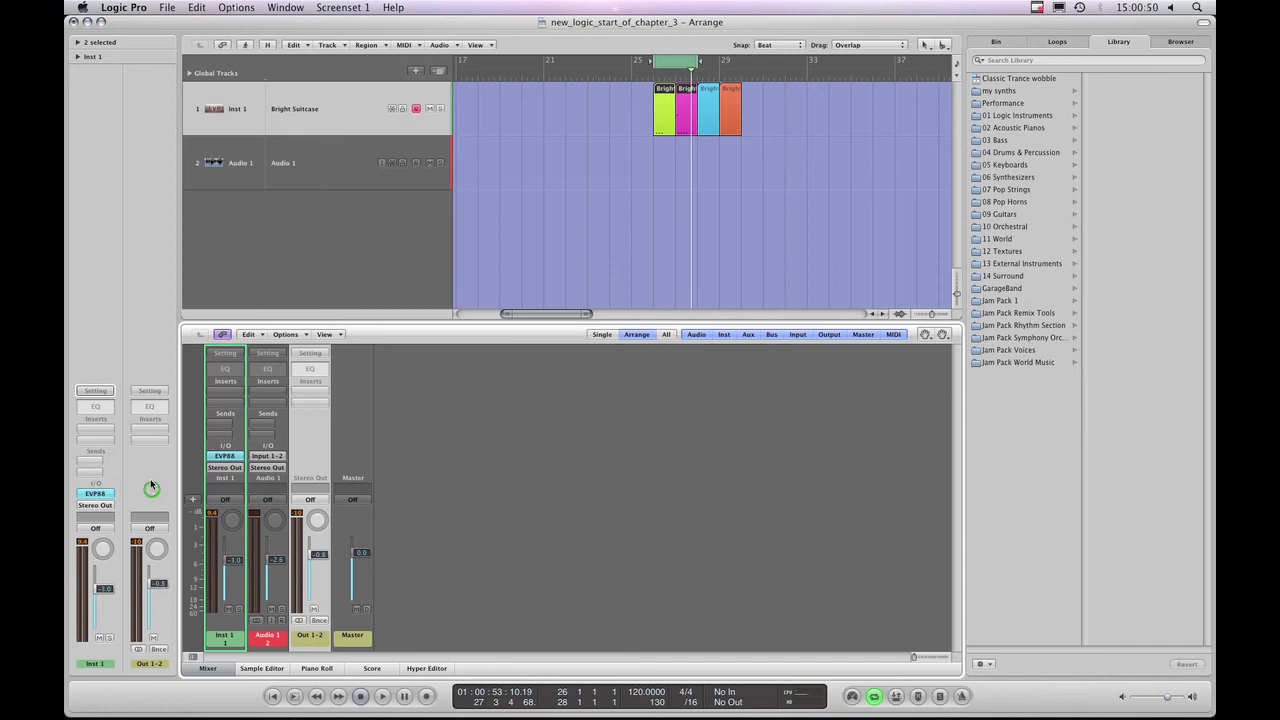
pyautogui.moveTo(318, 554); pyautogui.dragTo(318, 568)
pyautogui.moveTo(318, 555); pyautogui.dragTo(318, 560)
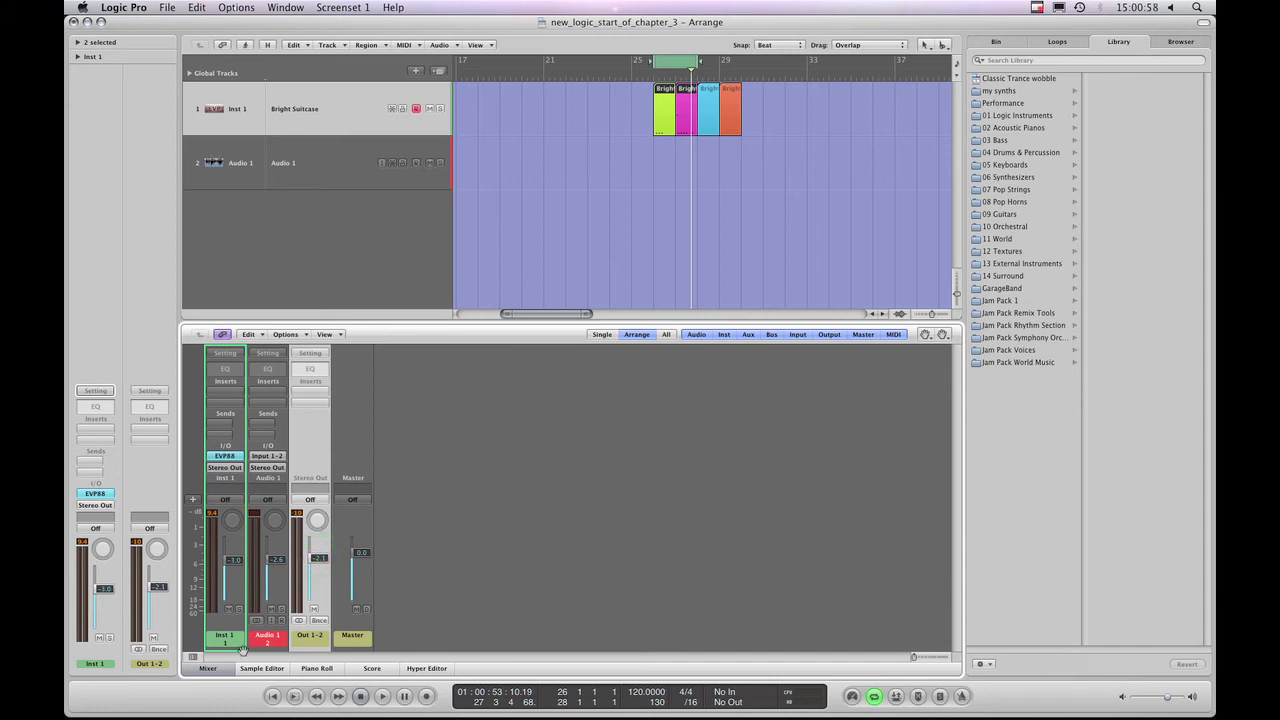
# Close the Mixer and alternate between Audio 1 and Bright Suitcase to check their Inspector strips, ending on Audio 1.
pyautogui.click(209, 671)
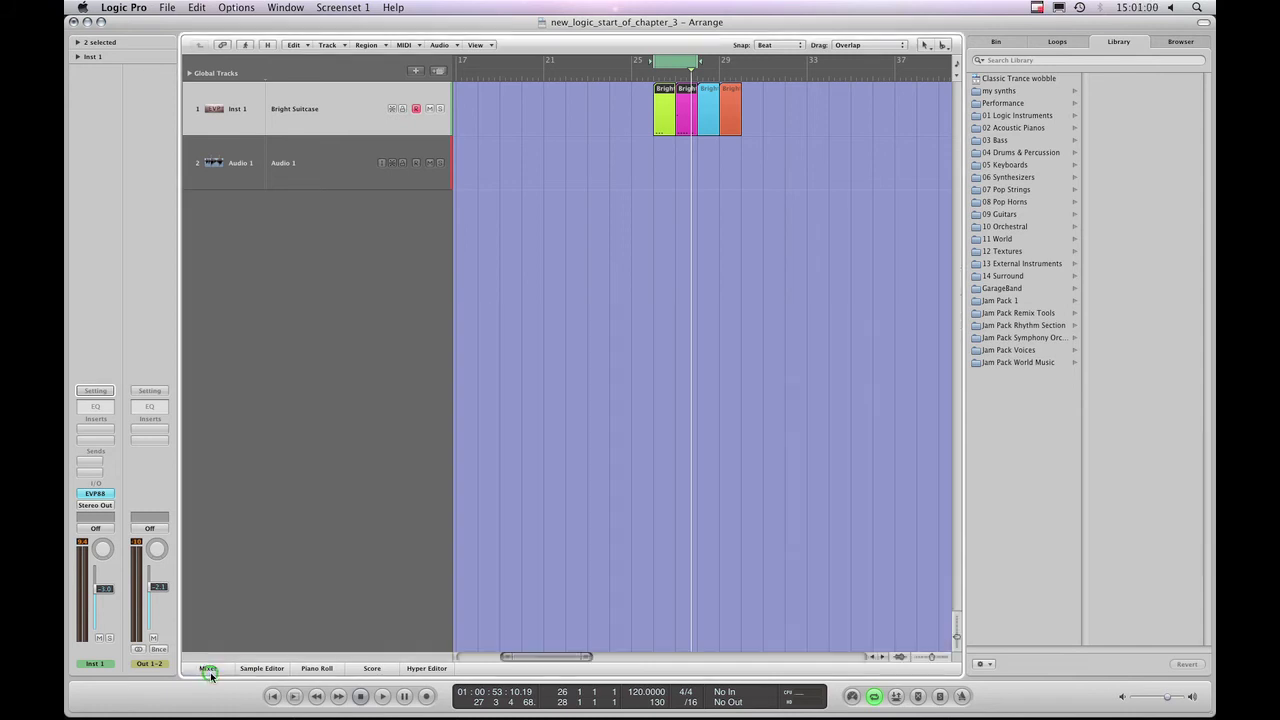
pyautogui.click(331, 156)
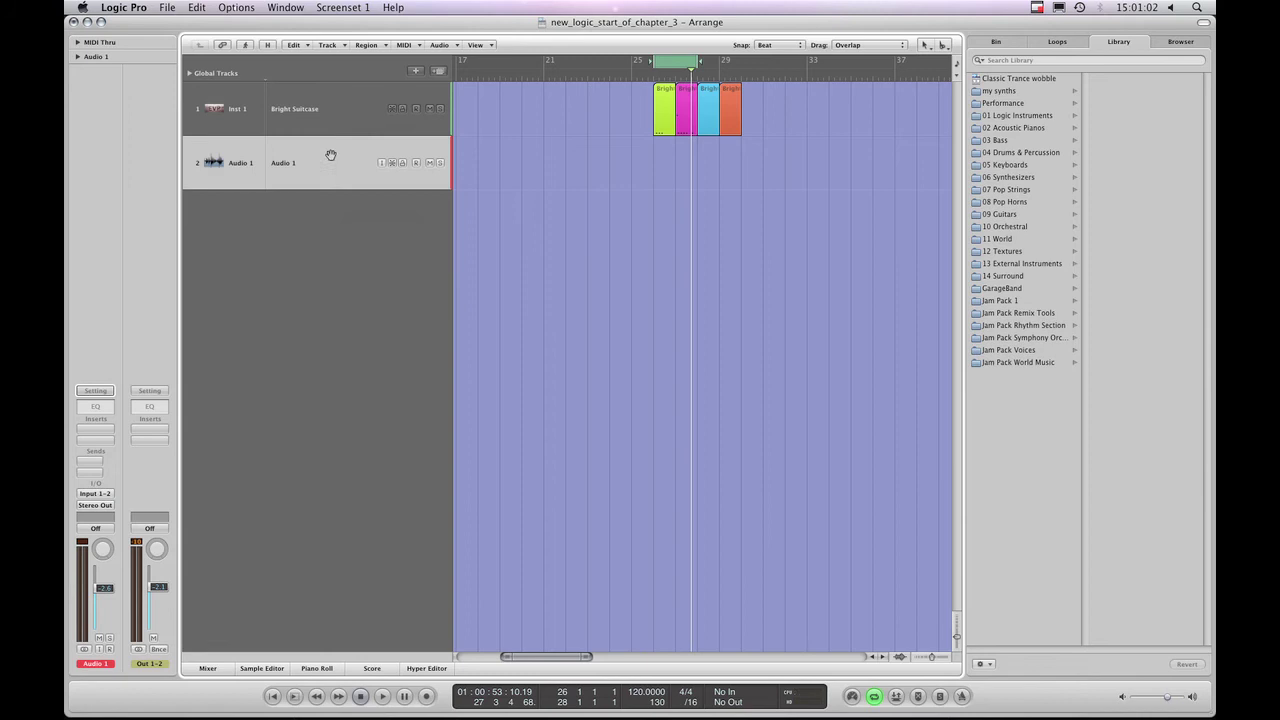
pyautogui.click(323, 125)
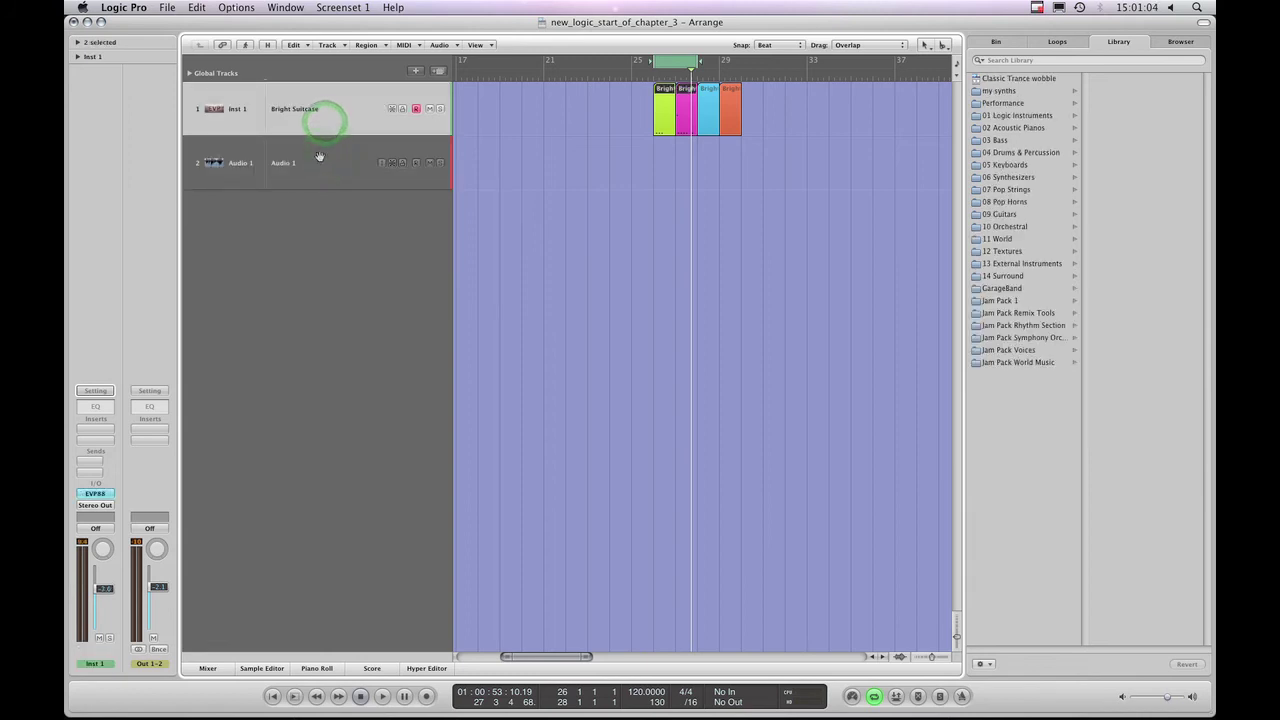
pyautogui.click(318, 154)
pyautogui.click(101, 233)
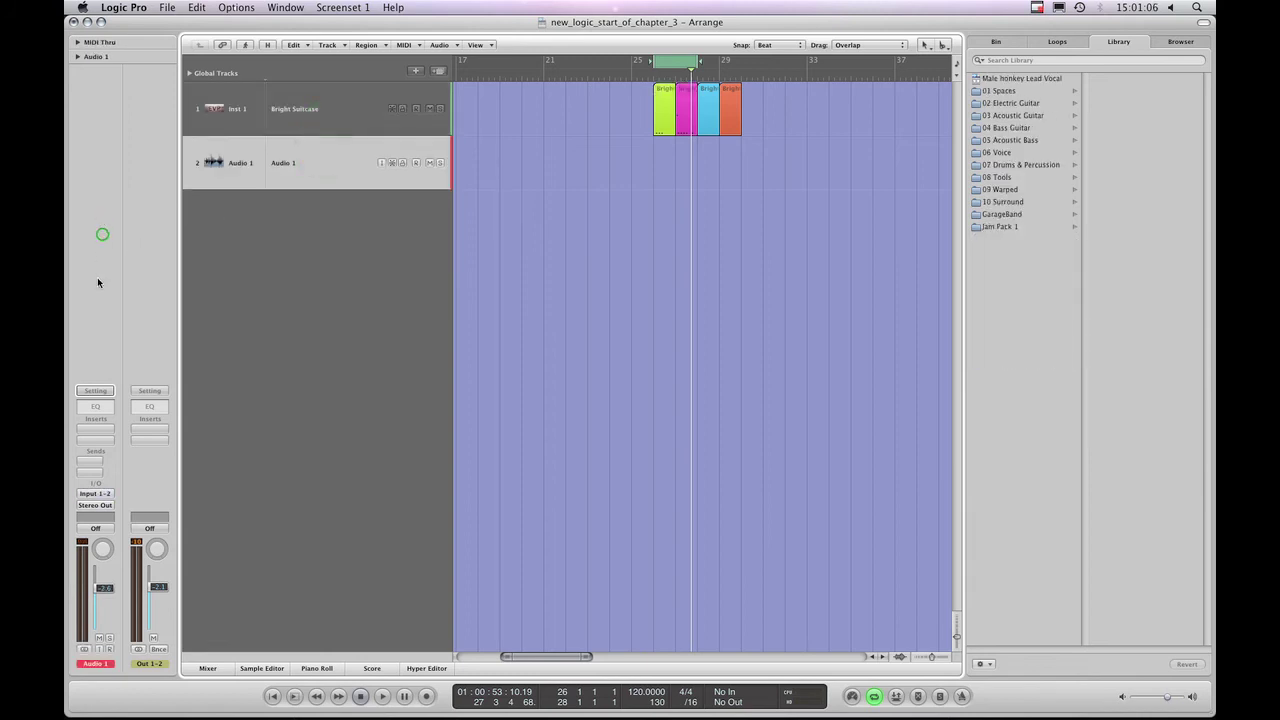
# Examine the output routing options of the Audio 1 channel strip, keeping Stereo Output.
pyautogui.click(108, 508)
pyautogui.click(96, 506)
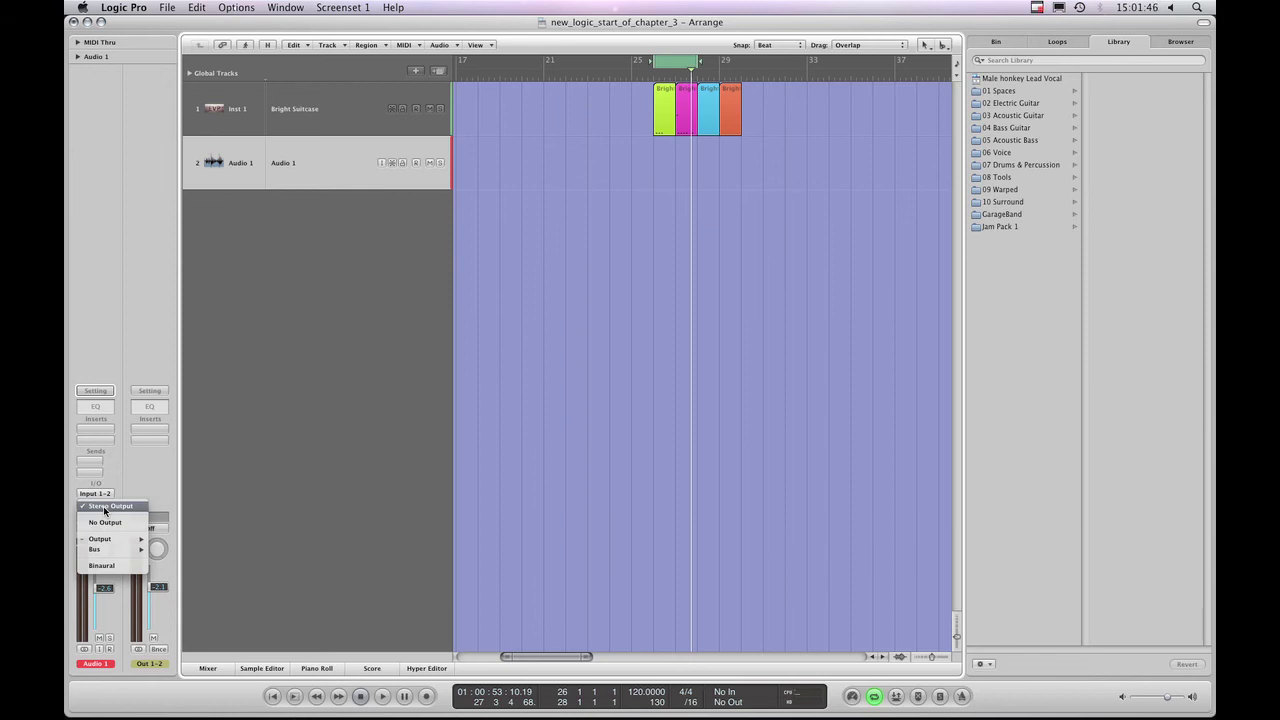
pyautogui.click(105, 509)
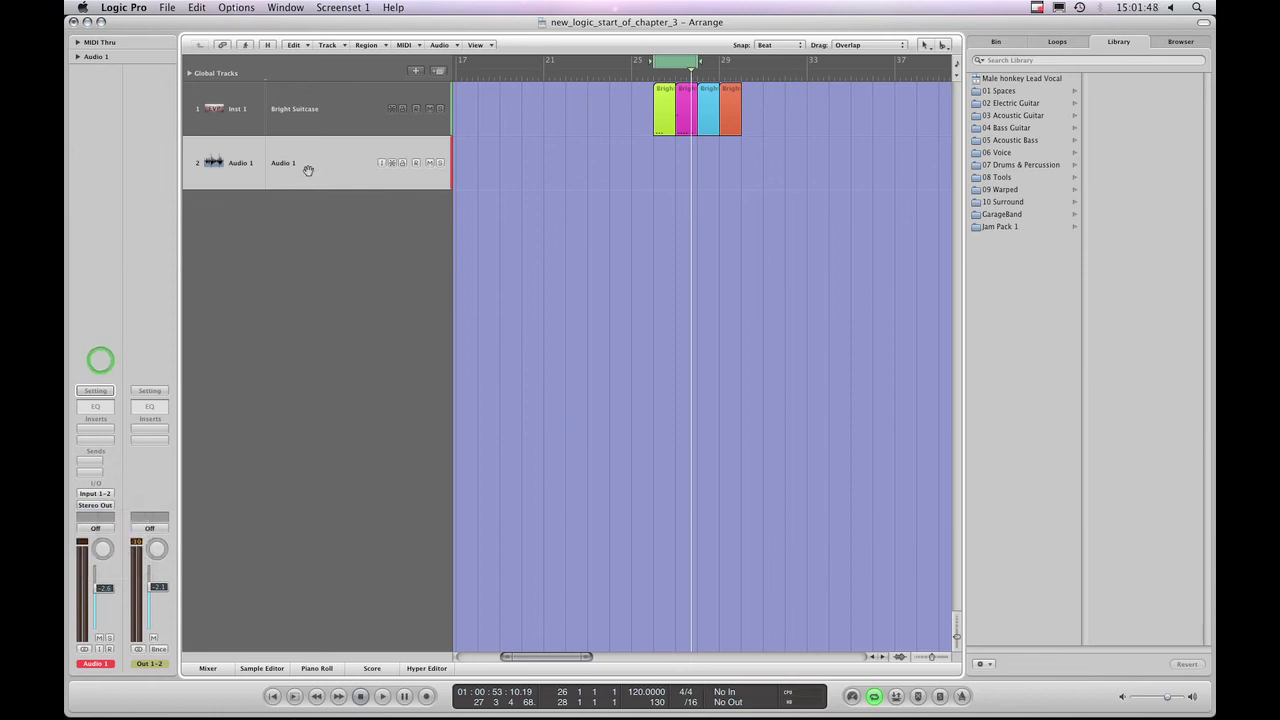
# Set the Audio 1 track's output to No Output and view the buses available as alternative destinations.
pyautogui.click(103, 509)
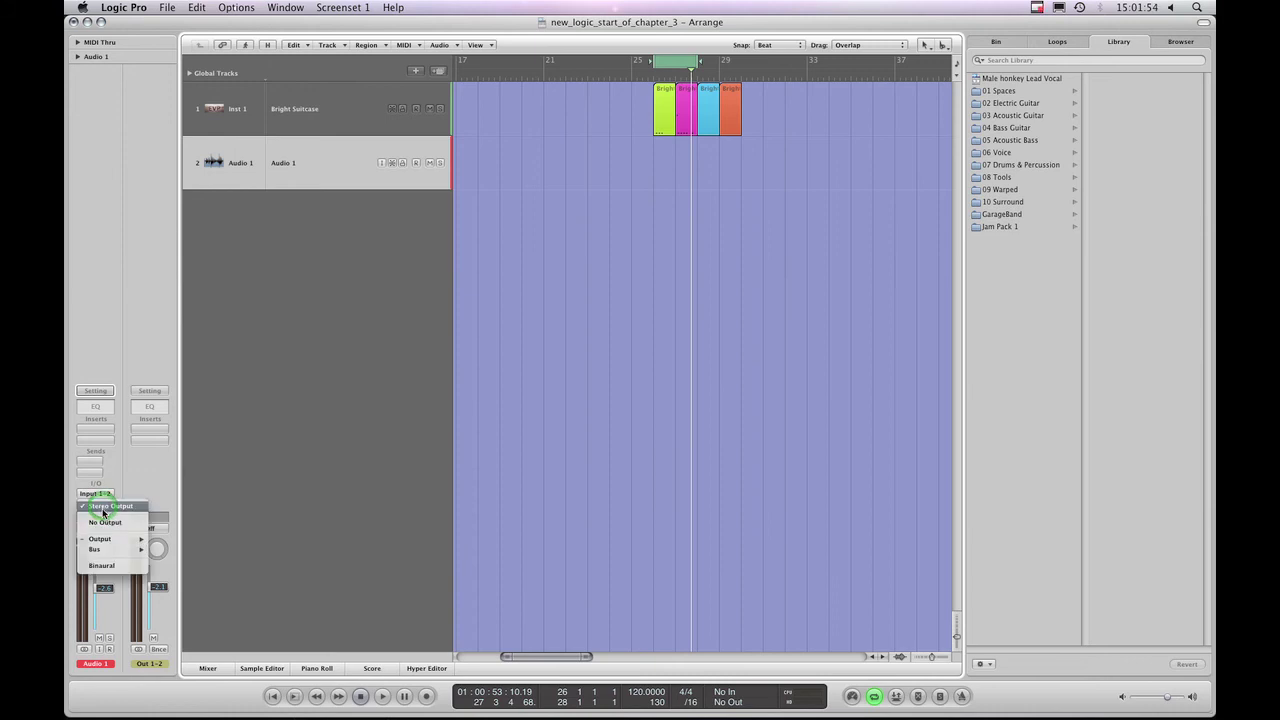
pyautogui.click(107, 523)
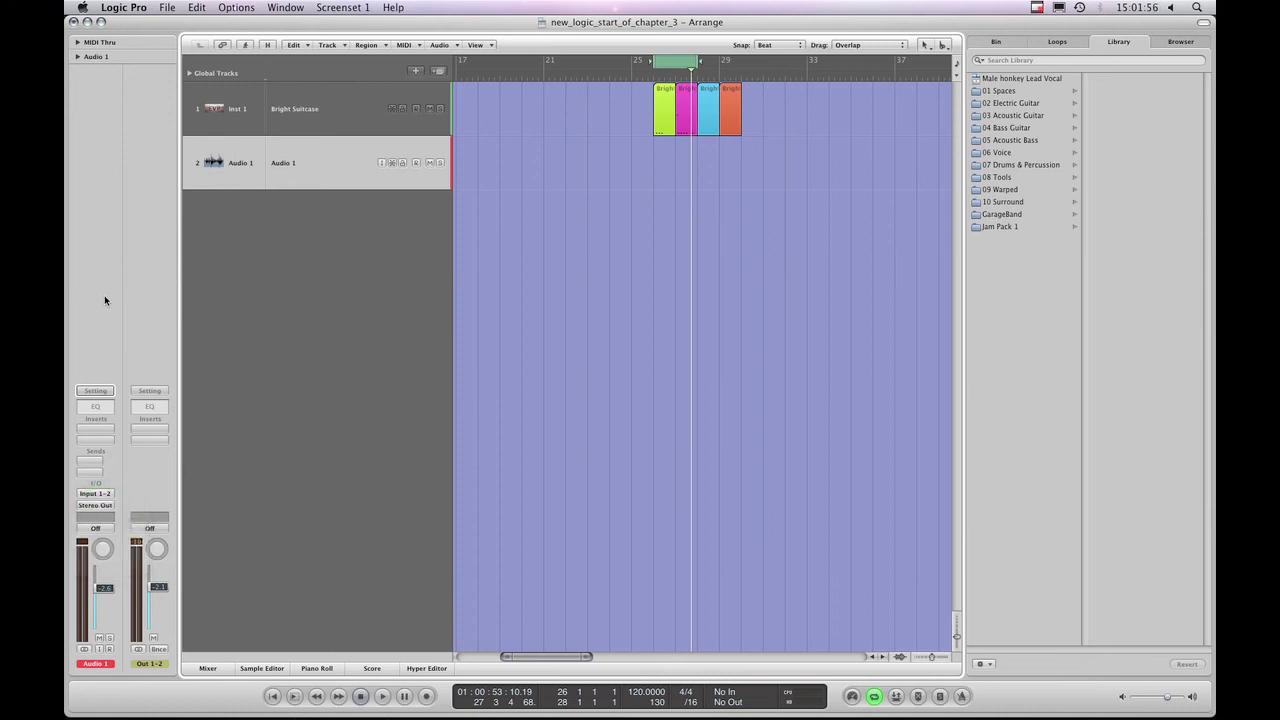
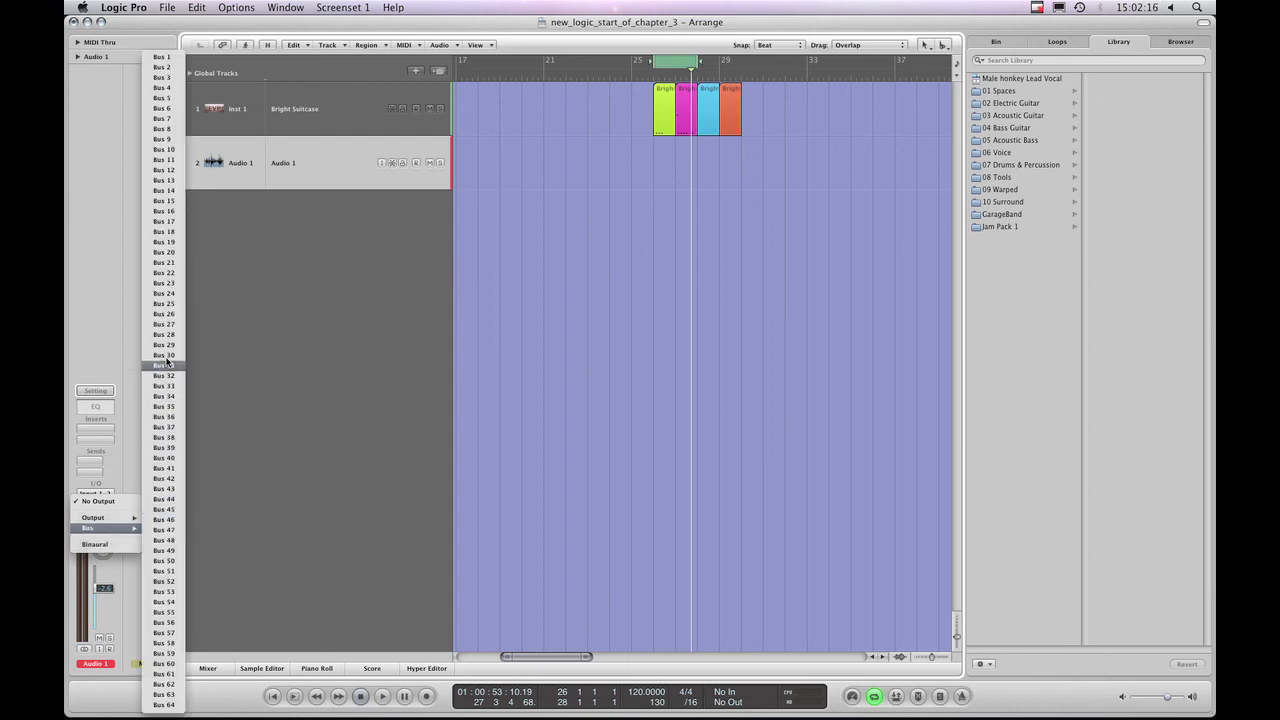
pyautogui.click(80, 211)
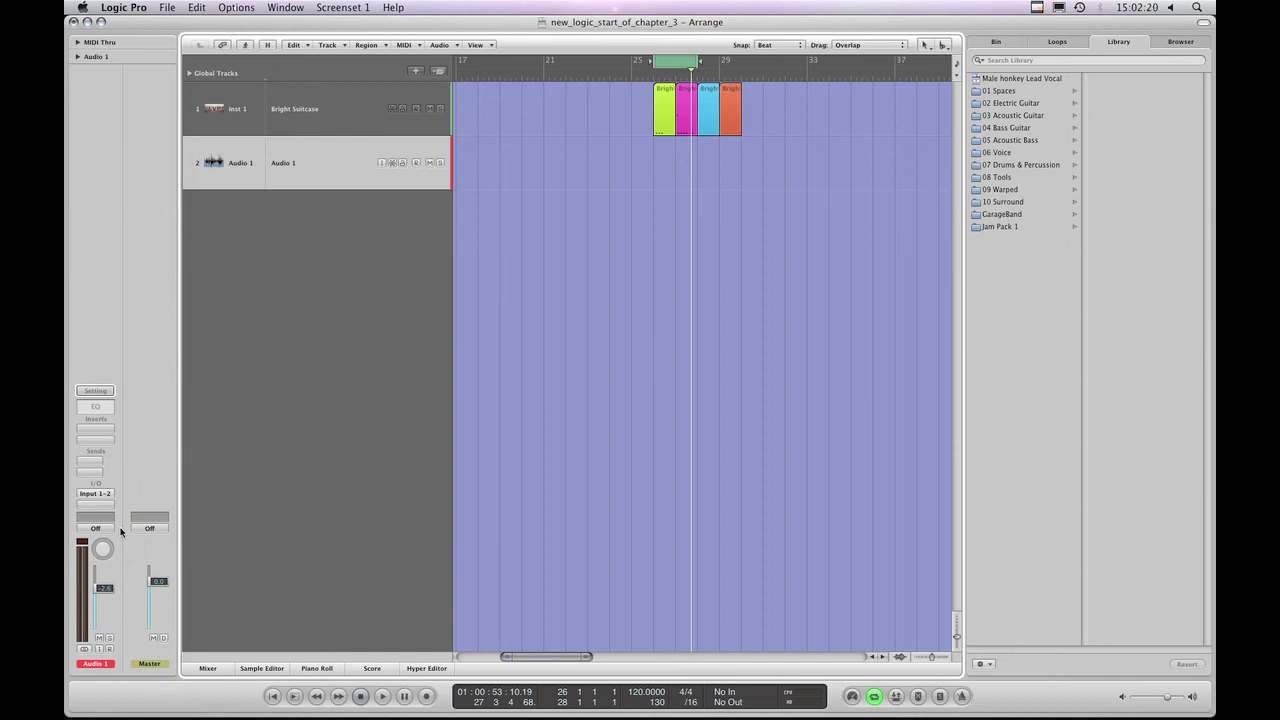
# Route the Audio 1 track's output to Stereo Output.
pyautogui.click(95, 503)
pyautogui.moveTo(120, 517)
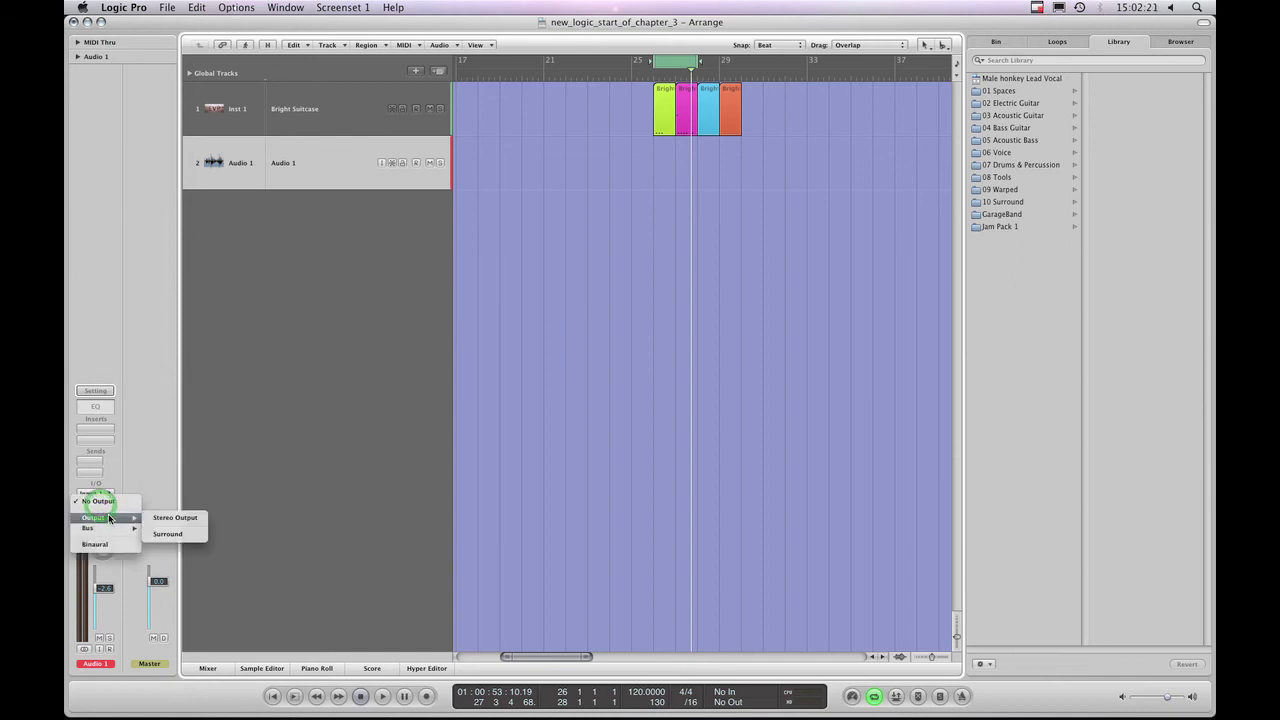
pyautogui.click(176, 518)
# Alternate between Bright Suitcase and Audio 1 to compare the Inspector's output strip for each track.
pyautogui.click(309, 116)
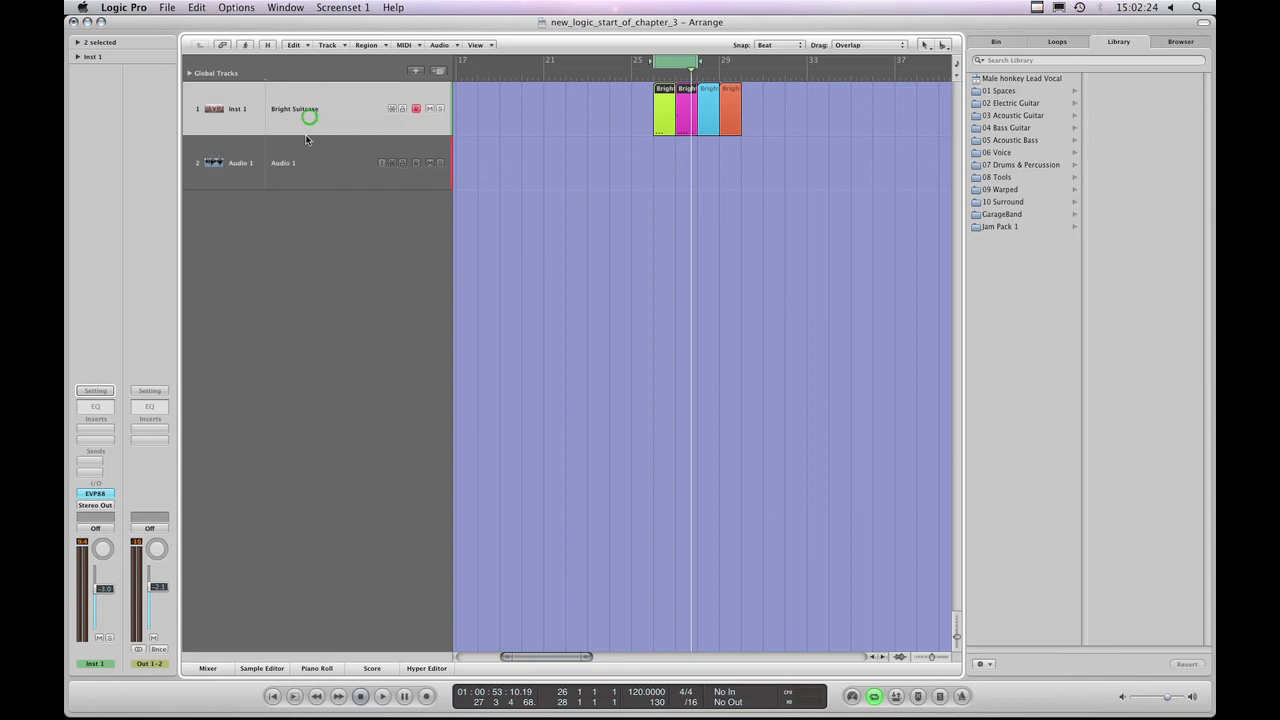
pyautogui.click(305, 160)
pyautogui.click(309, 111)
pyautogui.click(306, 158)
pyautogui.click(304, 116)
pyautogui.click(313, 172)
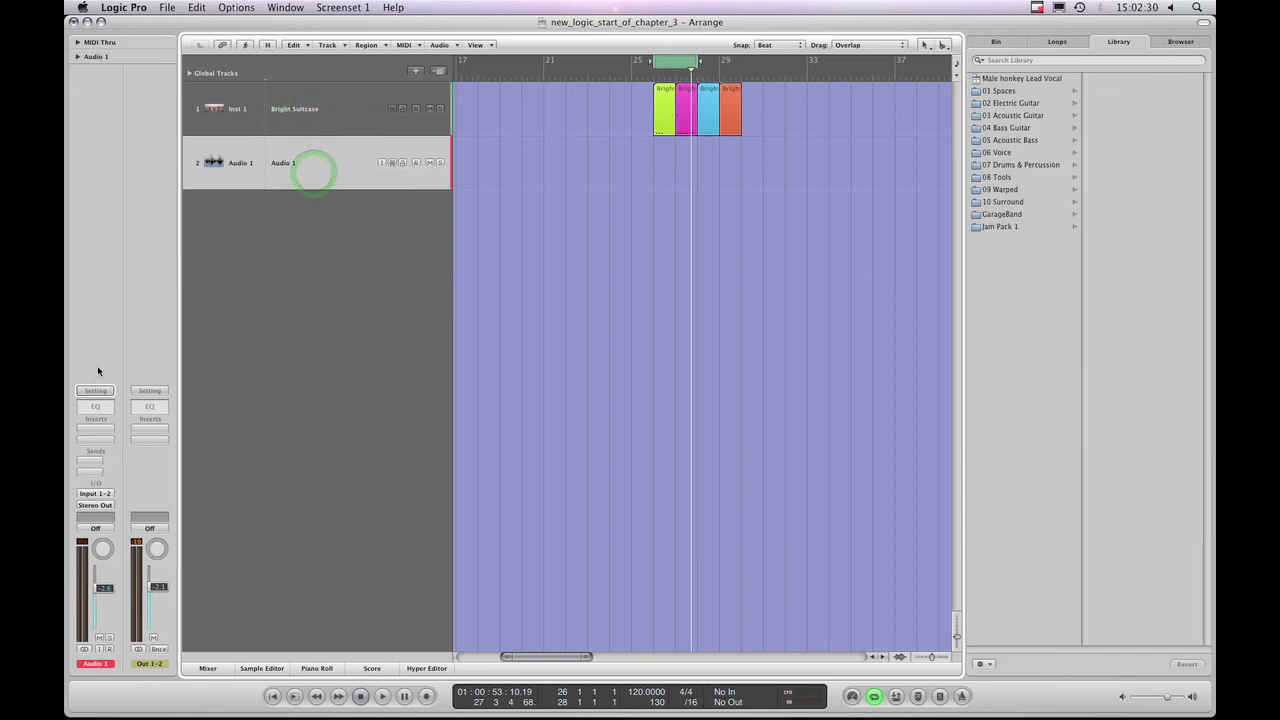
# Check the output assignments of Audio 1 and Bright Suitcase in turn, keeping Stereo Output for both.
pyautogui.click(96, 505)
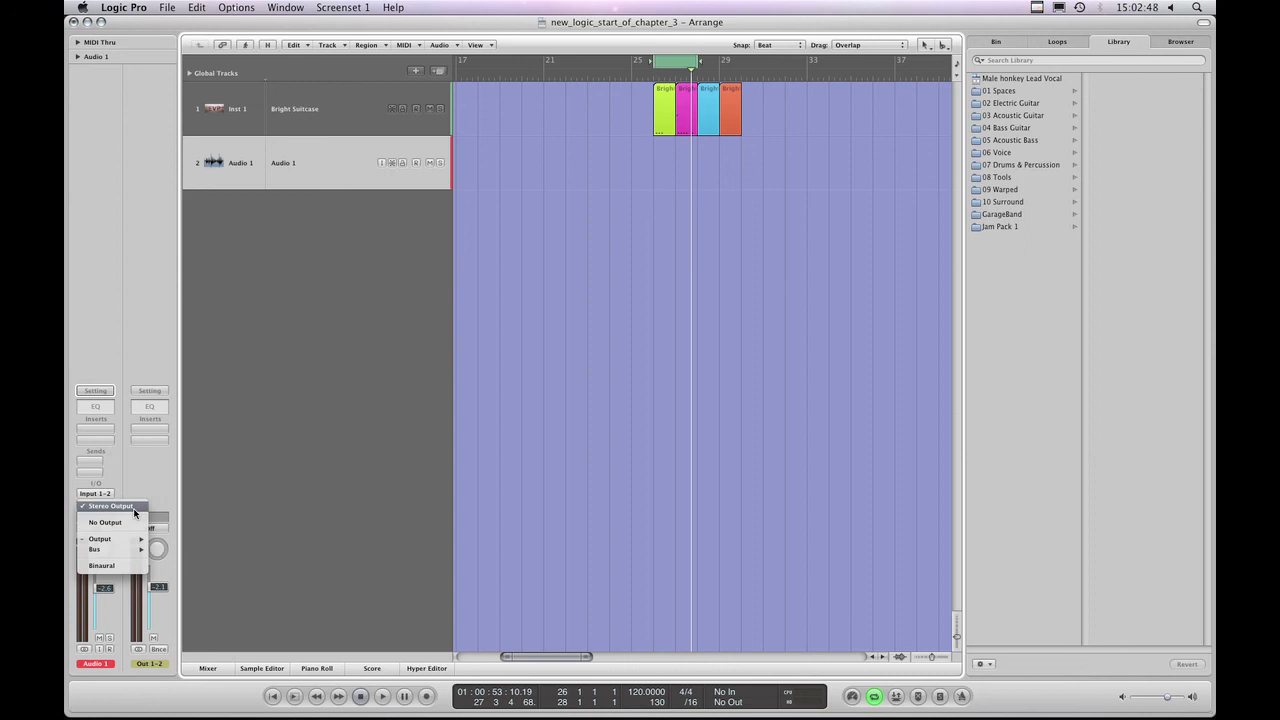
pyautogui.click(198, 406)
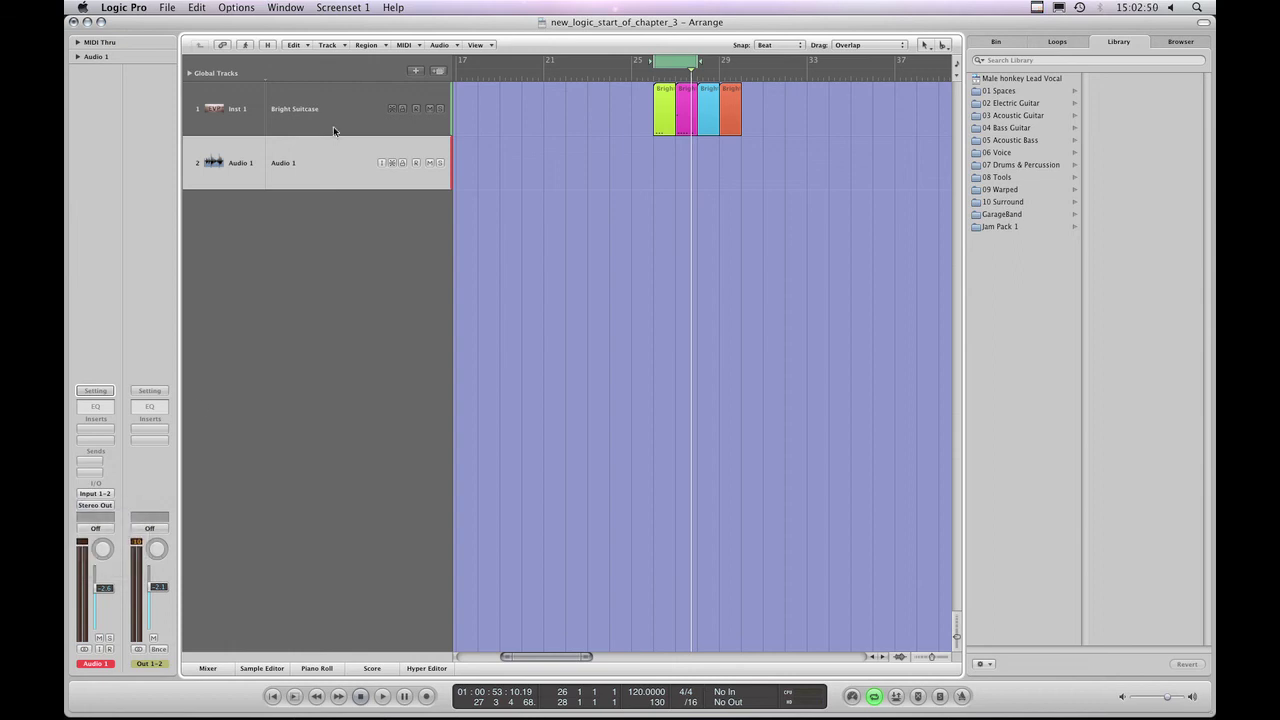
pyautogui.click(331, 110)
pyautogui.click(323, 157)
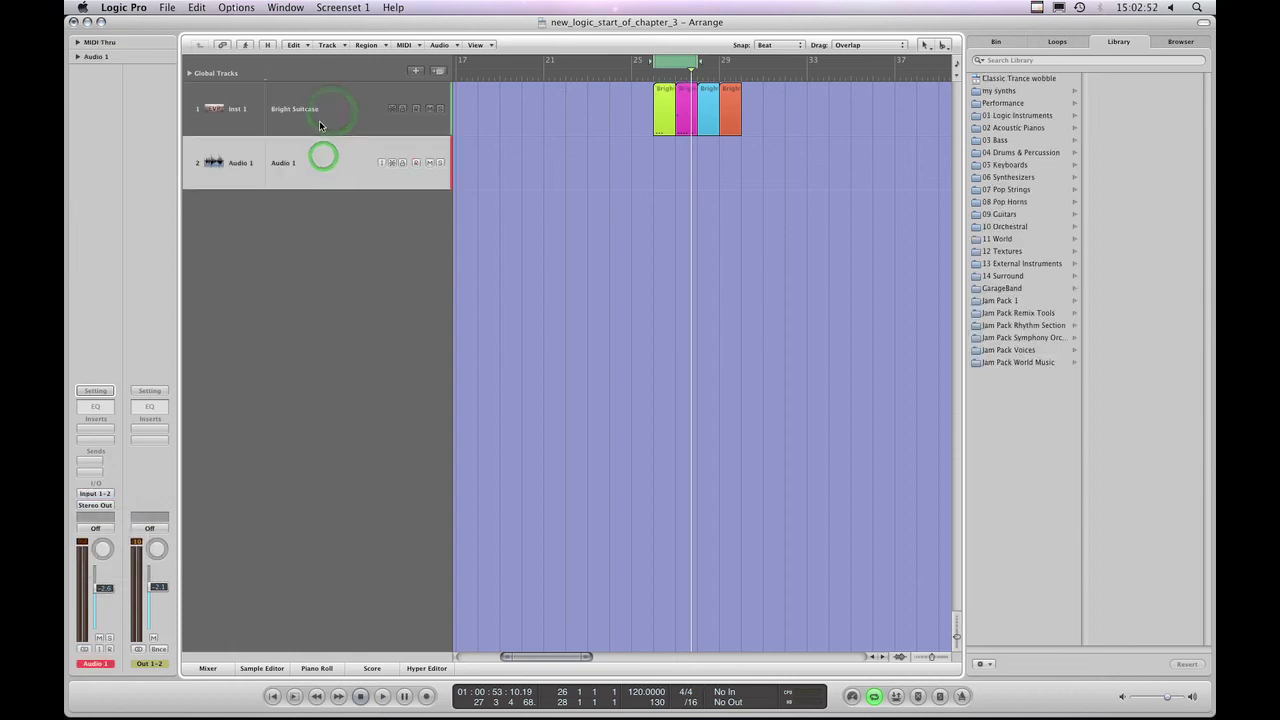
pyautogui.click(319, 120)
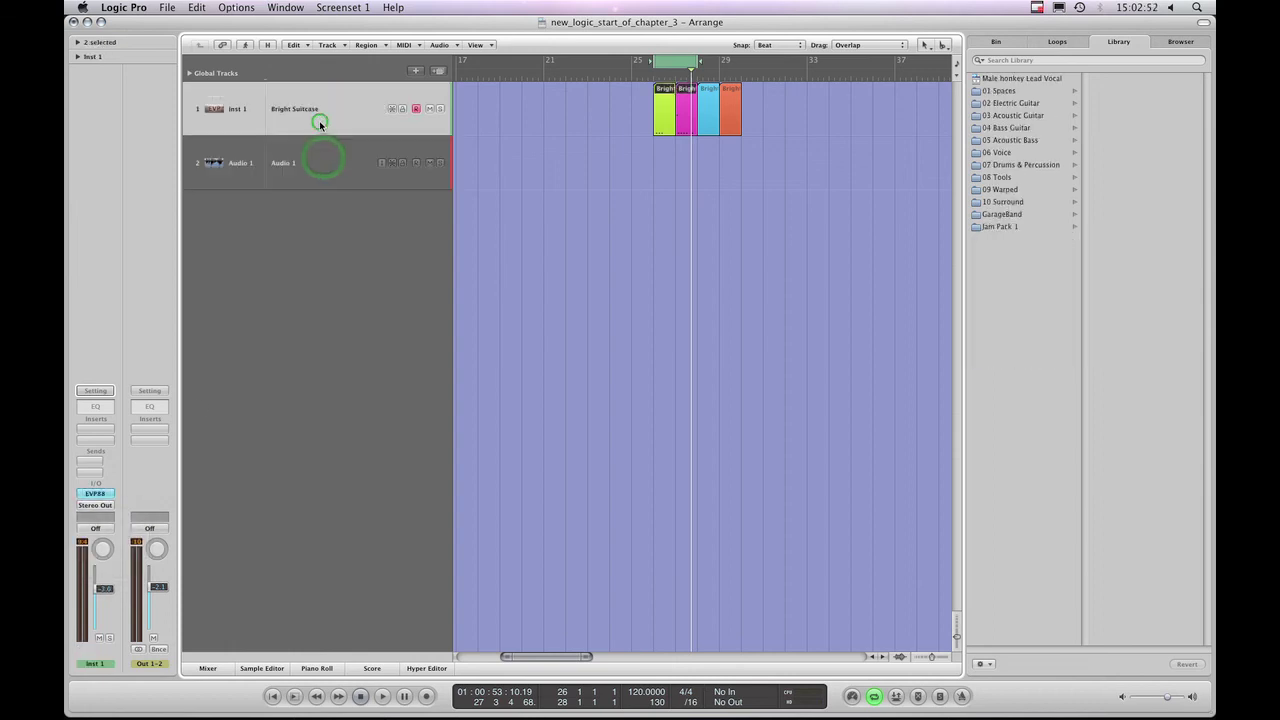
pyautogui.click(105, 511)
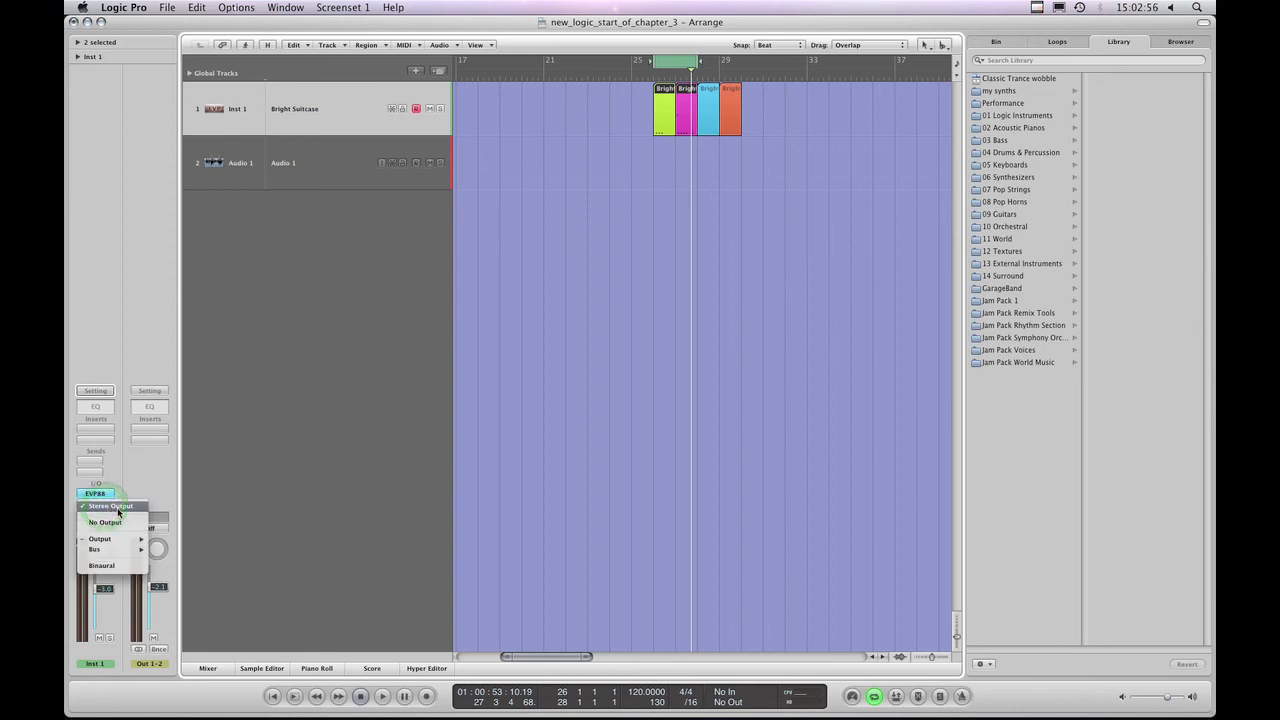
pyautogui.click(112, 506)
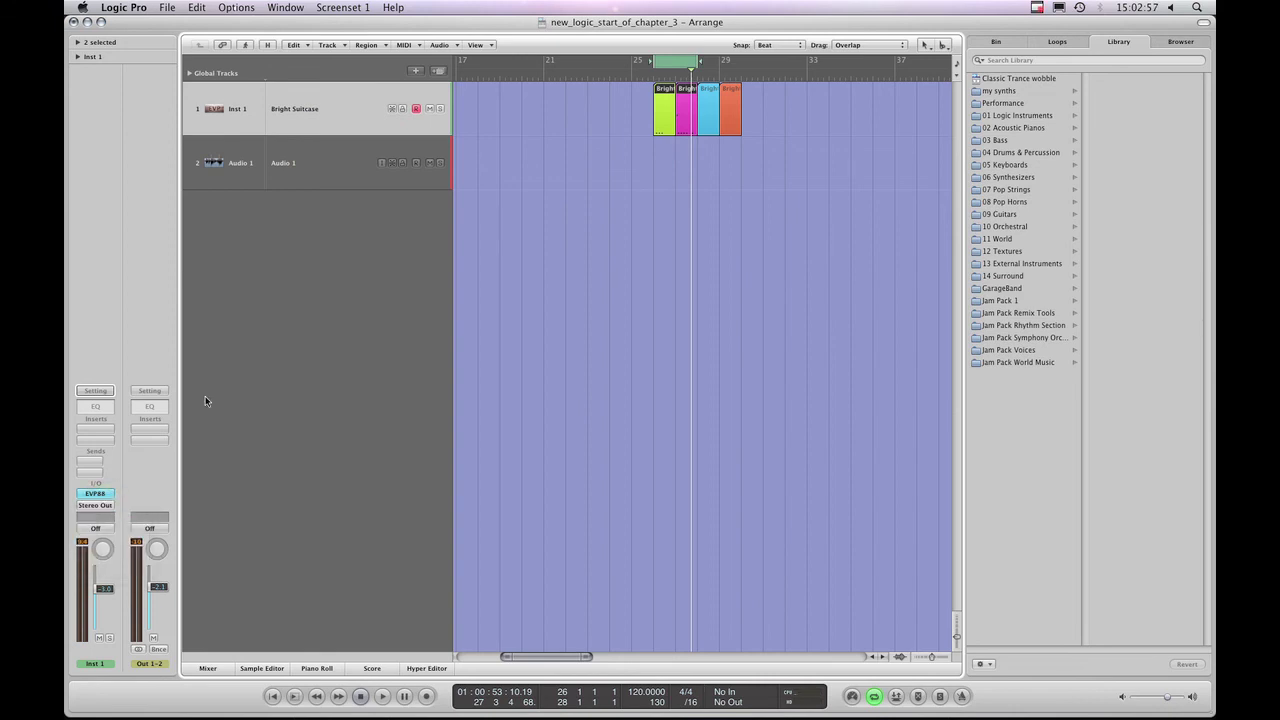
# Select Audio 1 after switching between both tracks, and examine its Inspector strip beside the Out 1-2 strip it feeds.
pyautogui.click(308, 166)
pyautogui.click(314, 112)
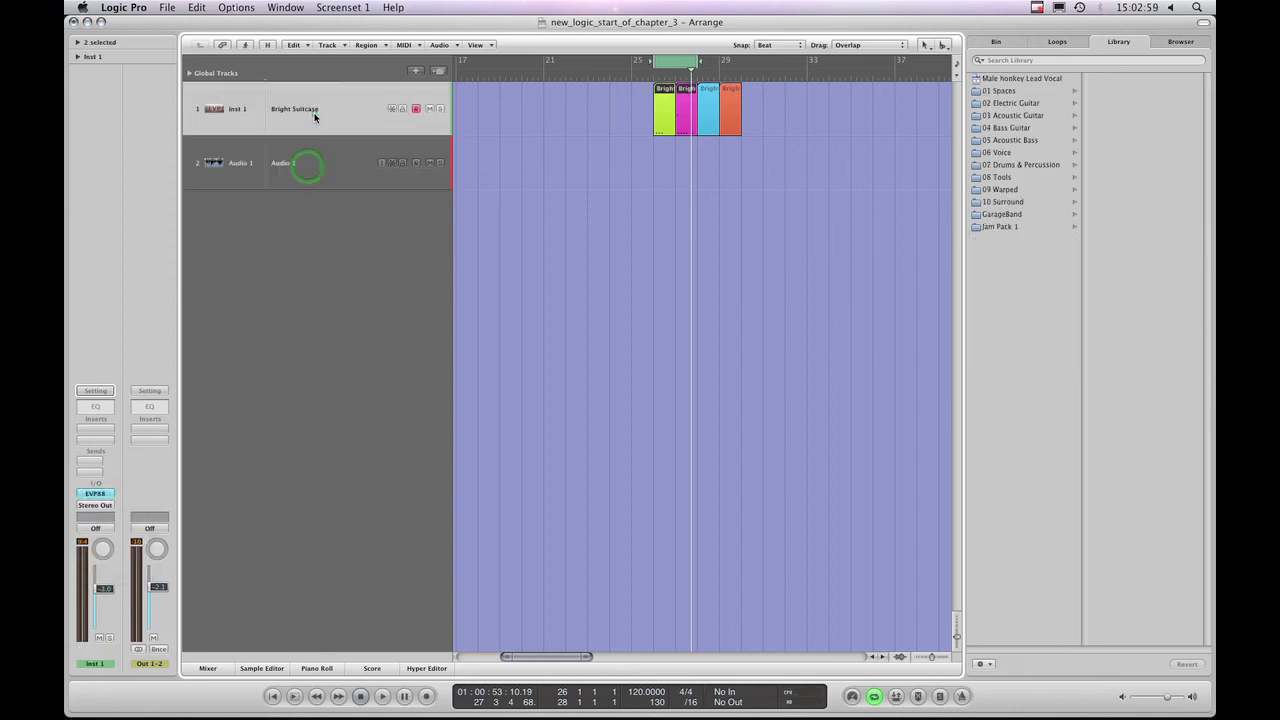
pyautogui.click(312, 169)
pyautogui.click(99, 326)
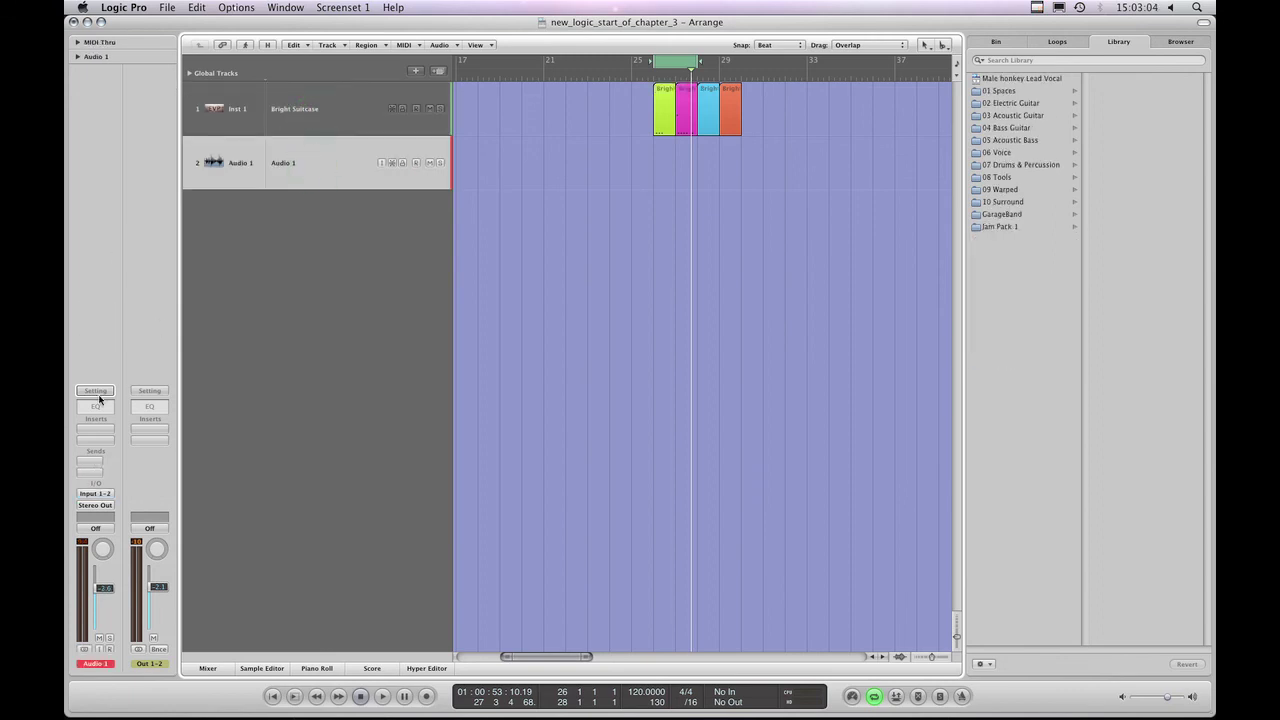
pyautogui.click(156, 505)
pyautogui.click(95, 379)
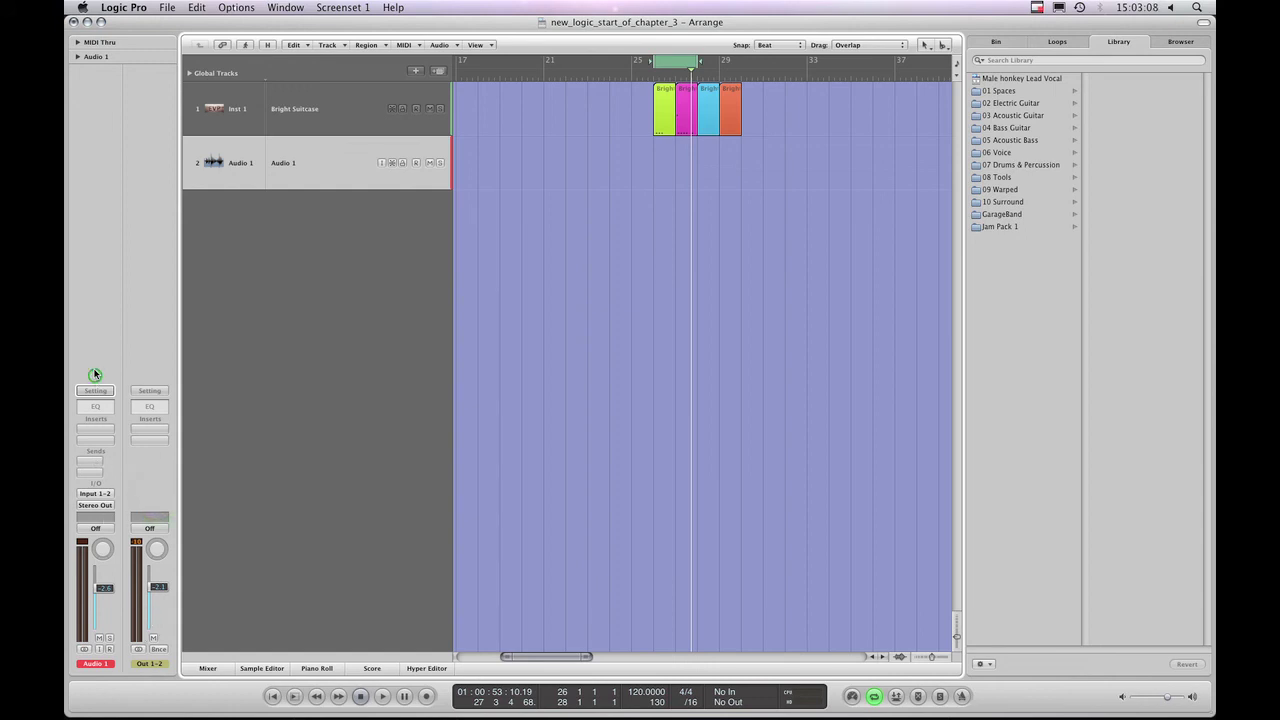
pyautogui.click(146, 493)
pyautogui.click(100, 380)
pyautogui.click(82, 368)
# Switch between the Bright Suitcase and Audio 1 tracks to review the Inspector's track strip, ending on Bright Suitcase.
pyautogui.click(307, 121)
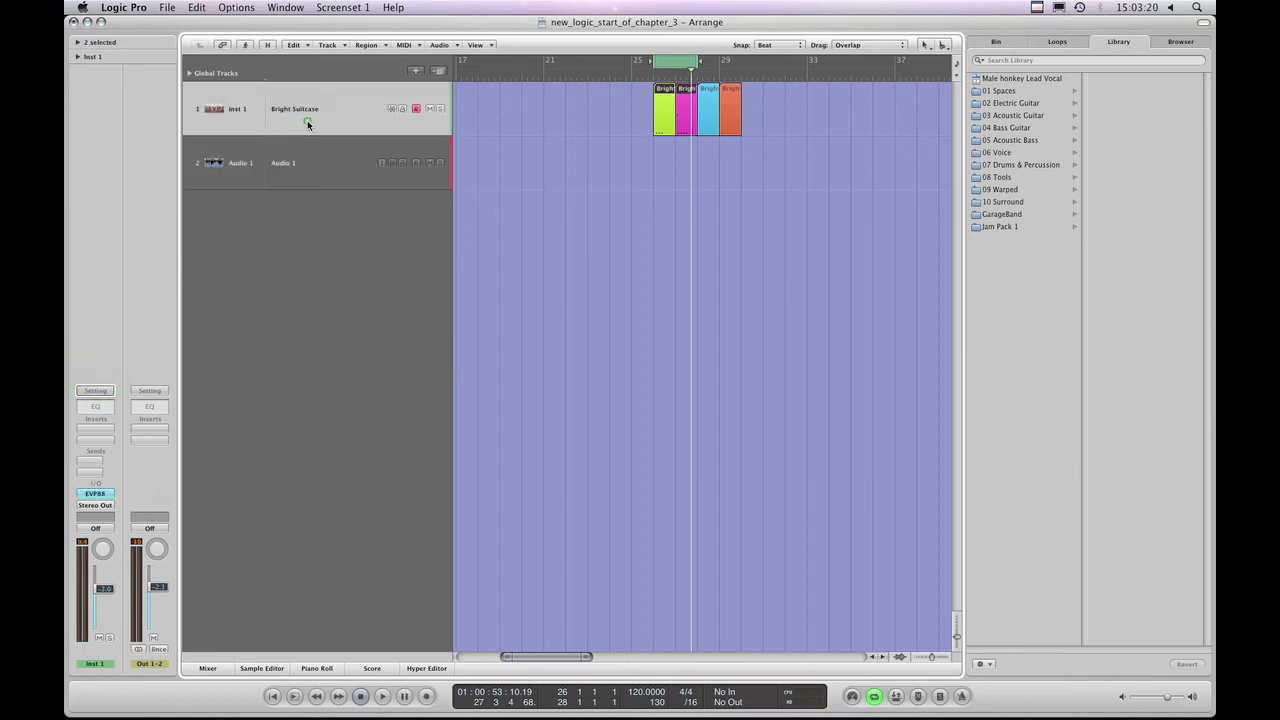
pyautogui.click(316, 157)
pyautogui.keyDown('shift'); pyautogui.click(316, 106); pyautogui.keyUp('shift')
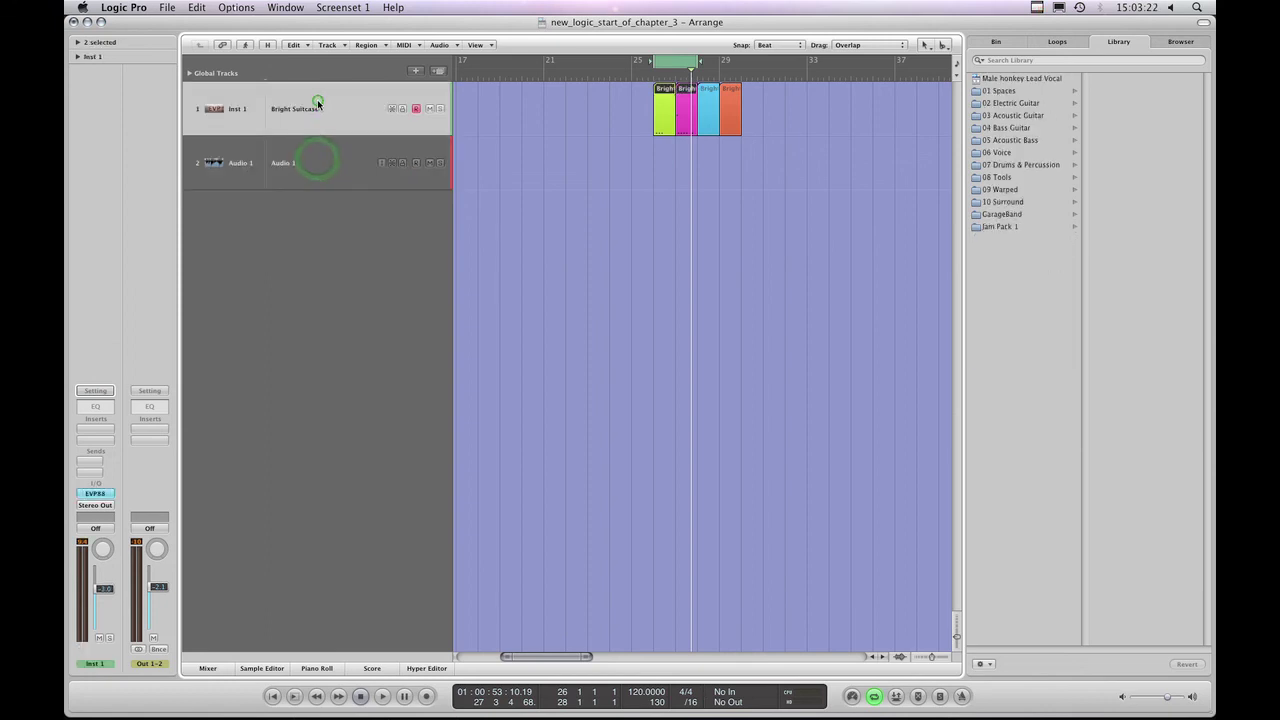